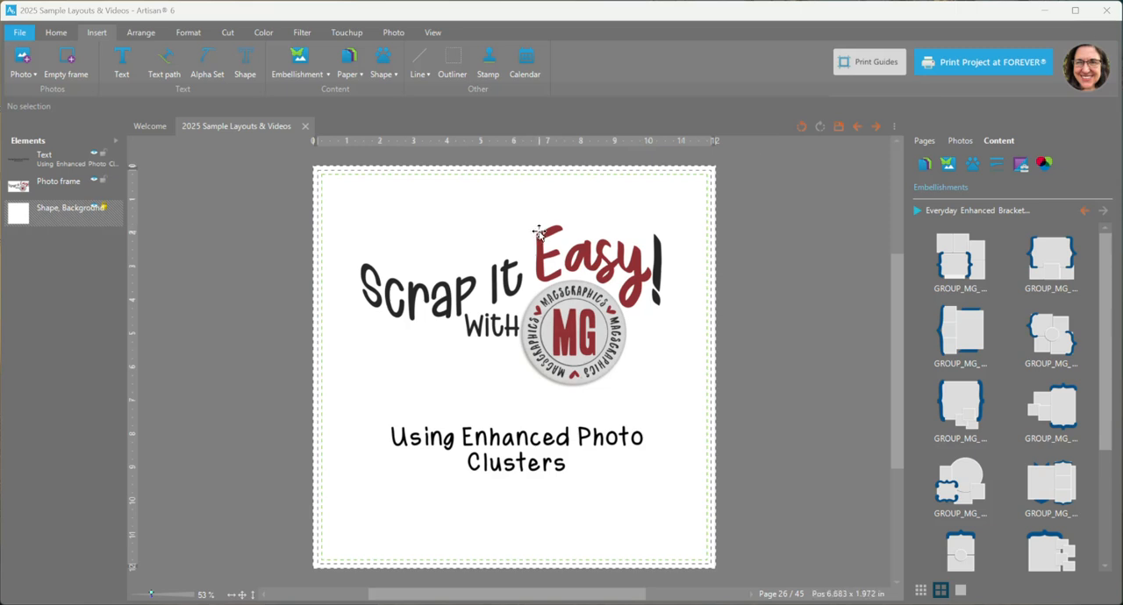
# Step: Hide the title text and the logo photo frame on page 26, leaving only the background visible
pyautogui.click(94, 155)
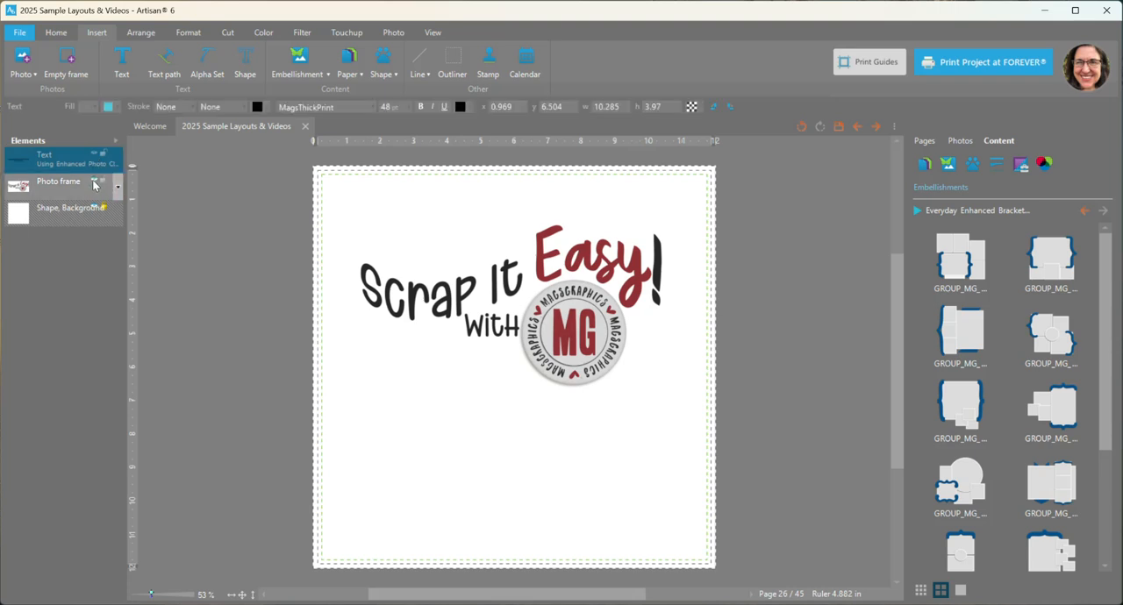
pyautogui.click(95, 182)
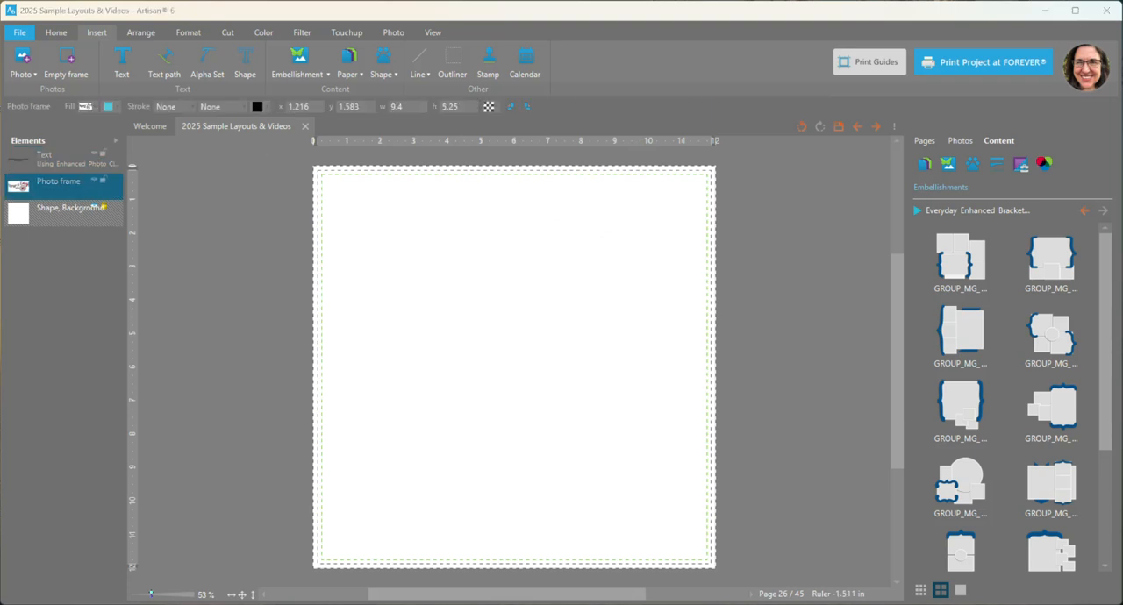
# Step: Switch to File Explorer and look through the April, May and June 2025 photo folders for an event that is not yet scrapped
pyautogui.moveTo(1122, 1); pyautogui.dragTo(837, 17)
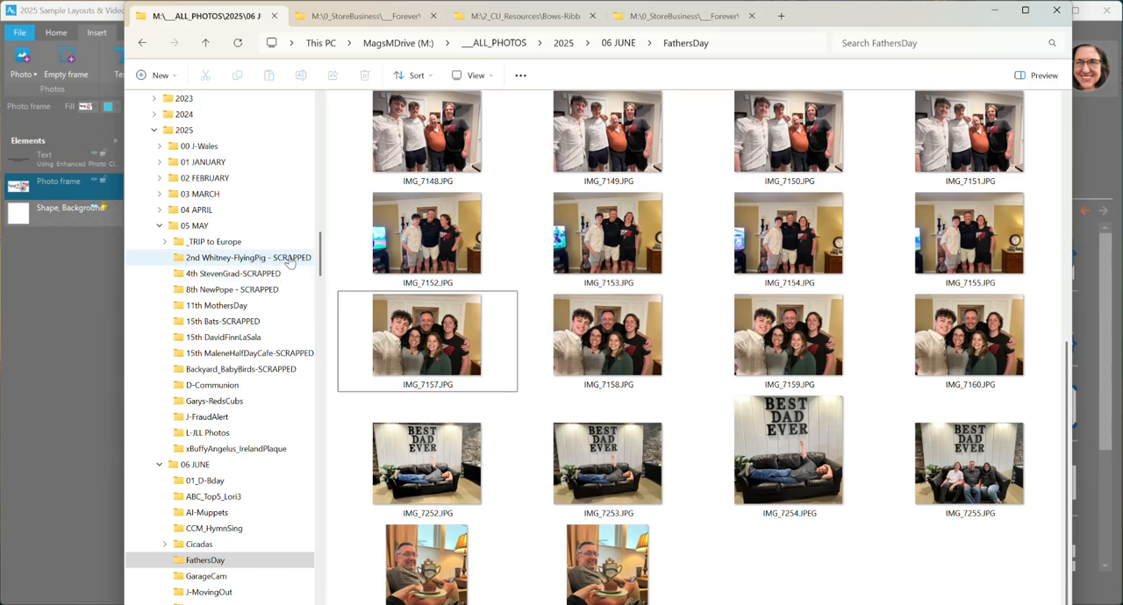
pyautogui.scroll(-1, 288, 262)
pyautogui.scroll(-1, 288, 262)
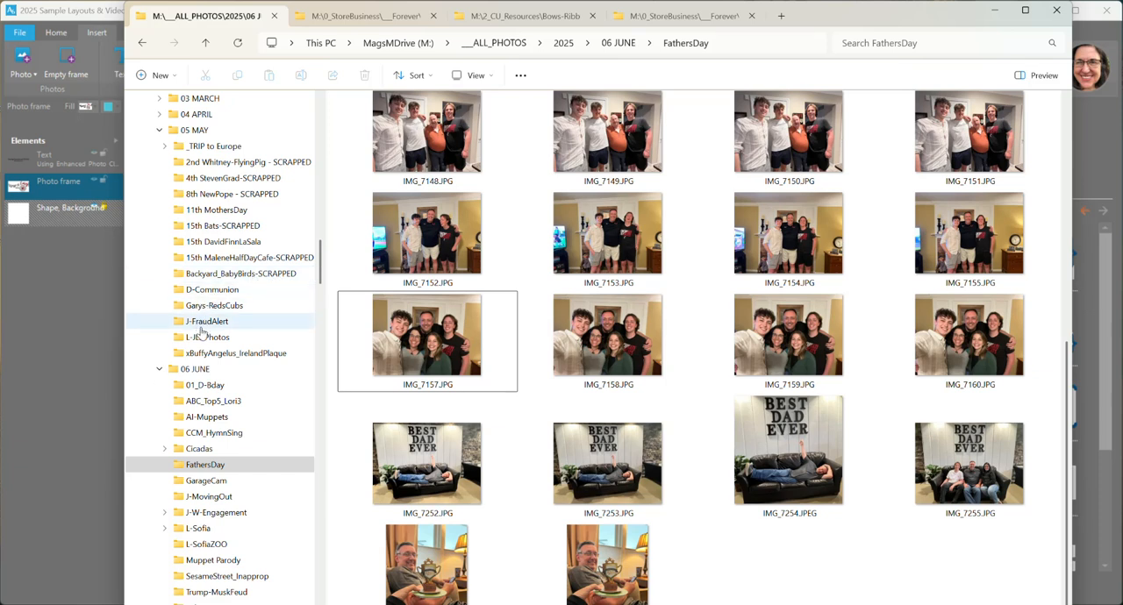
pyautogui.scroll(-1, 193, 358)
pyautogui.scroll(-2, 193, 355)
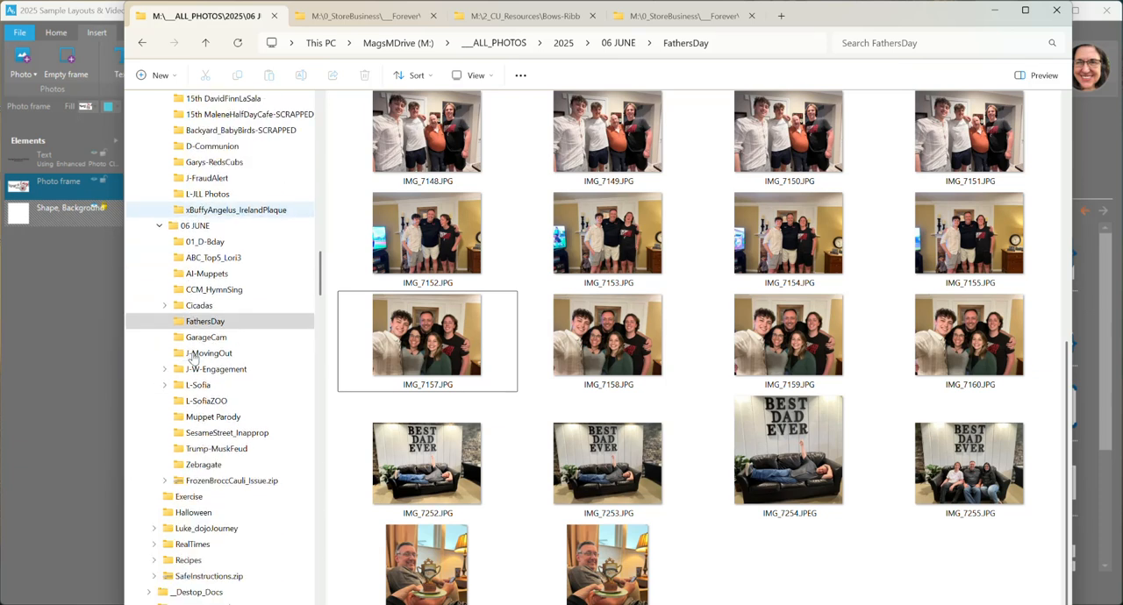
pyautogui.scroll(4, 207, 346)
pyautogui.scroll(2, 209, 342)
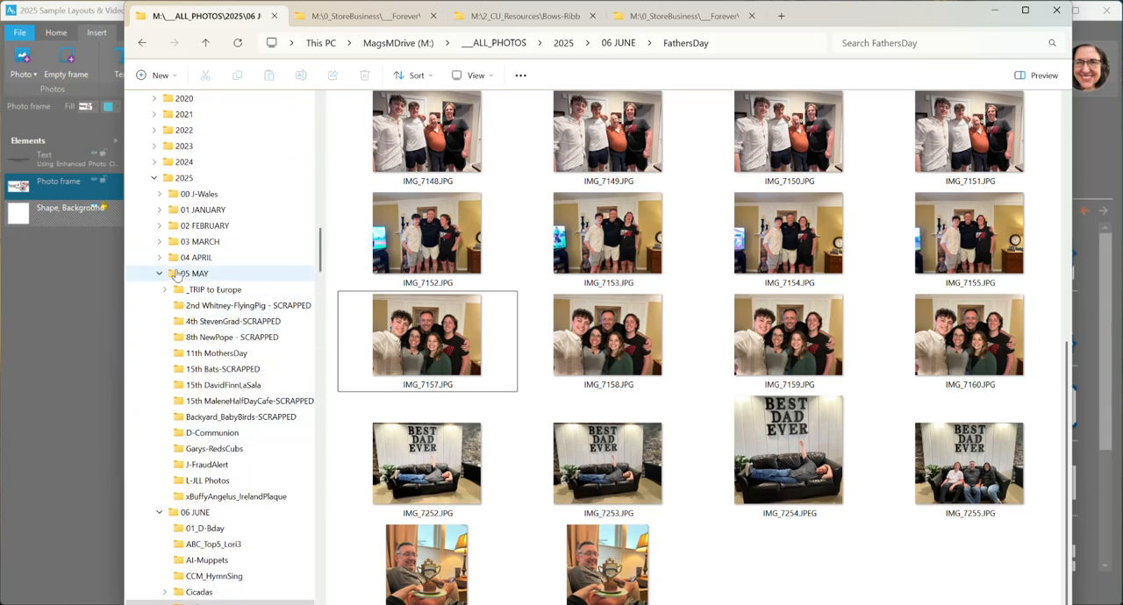
pyautogui.click(159, 257)
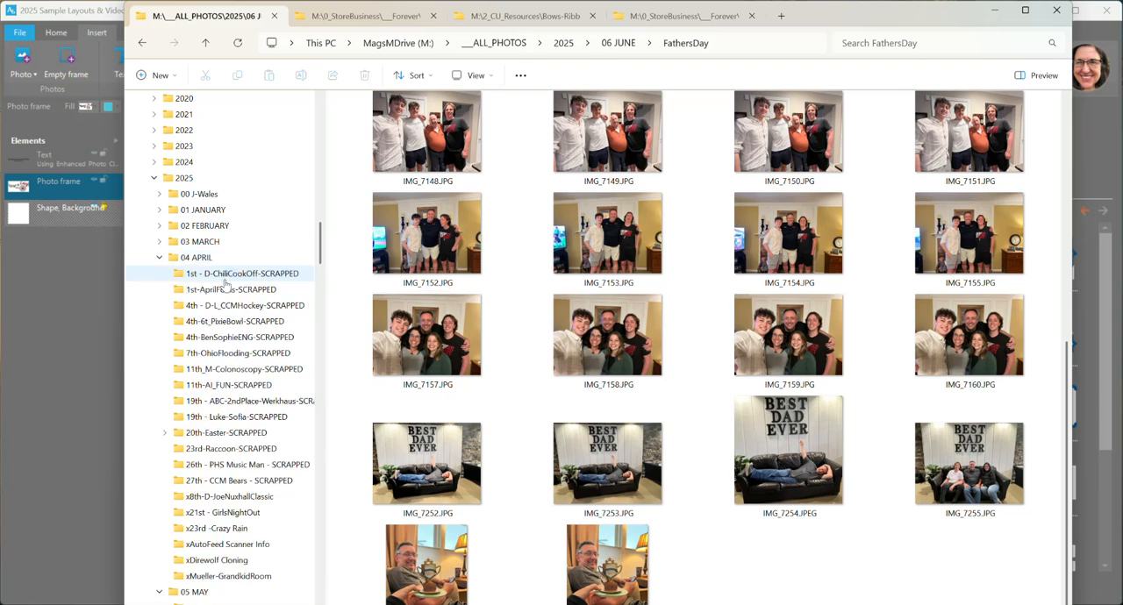
pyautogui.scroll(-5, 206, 320)
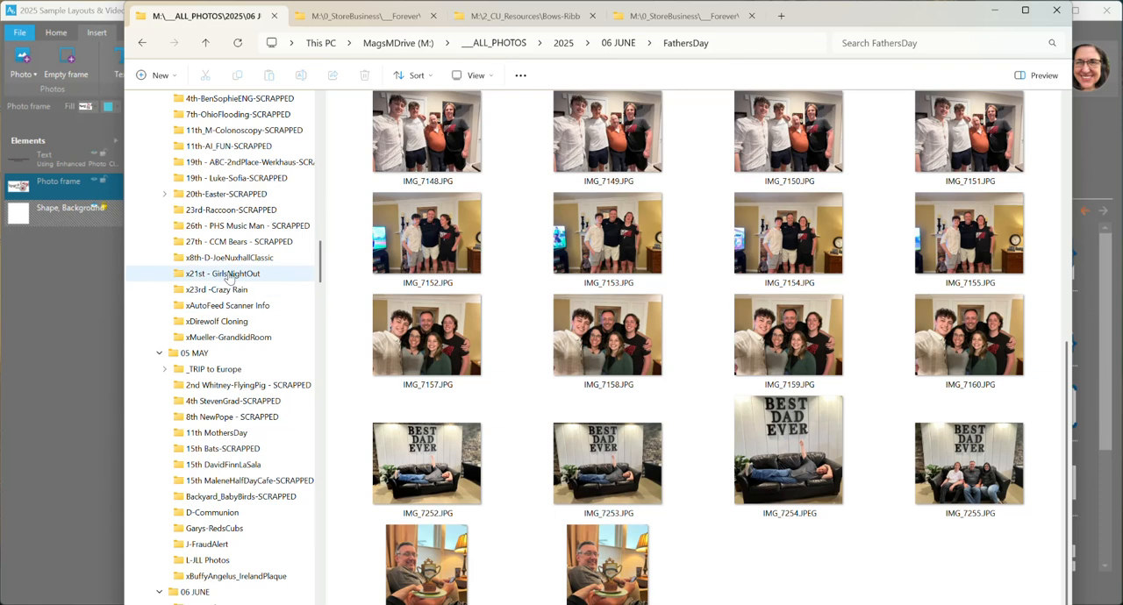
pyautogui.scroll(4, 230, 278)
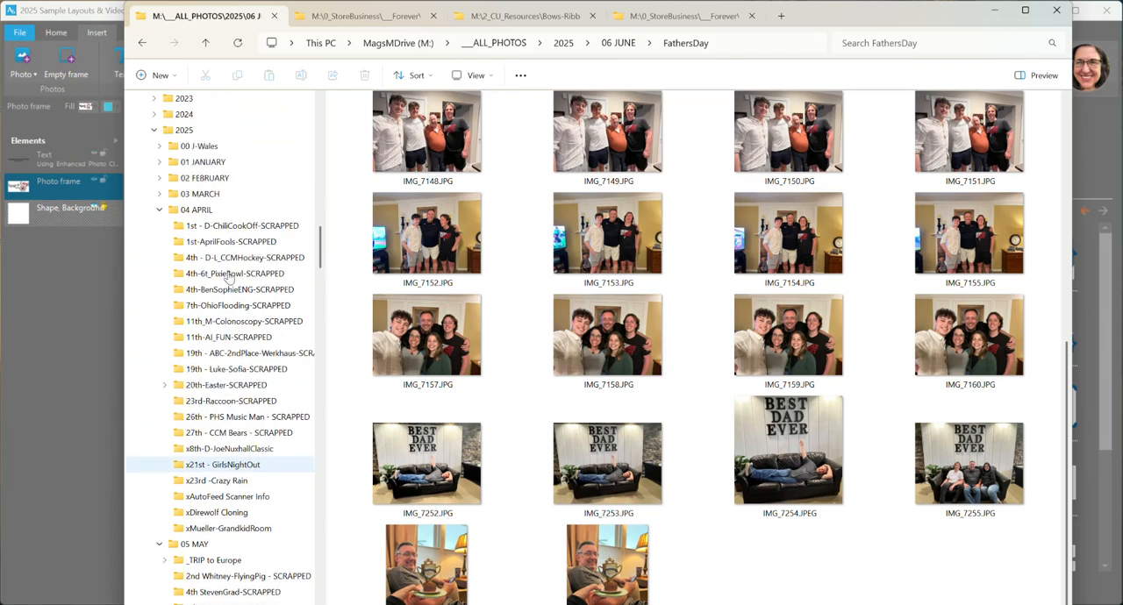
pyautogui.click(161, 214)
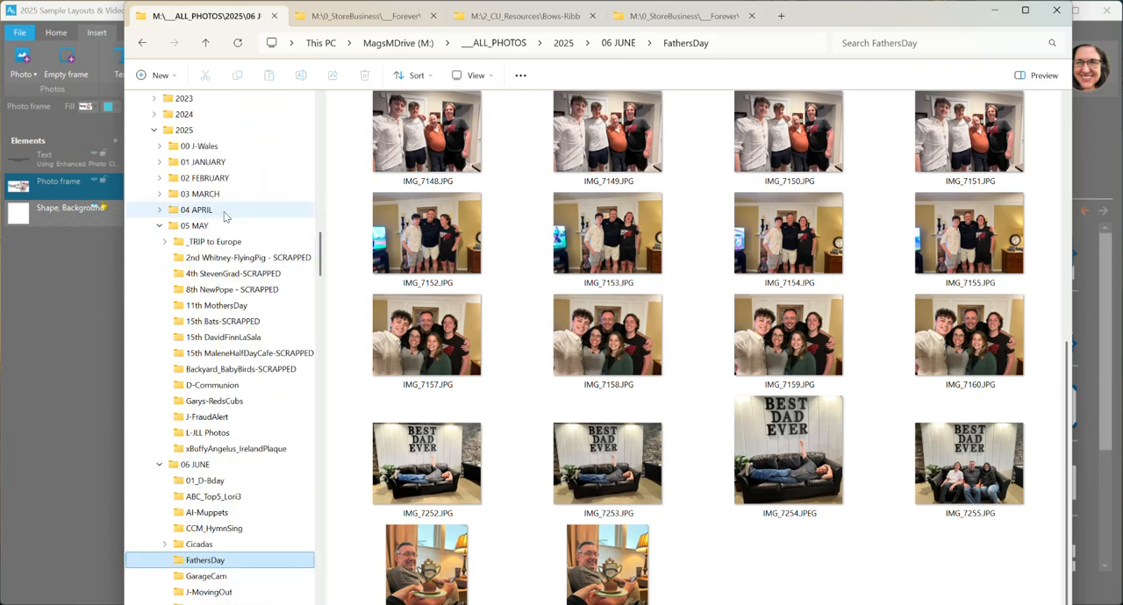
pyautogui.click(160, 229)
# Step: Examine the photos in the FathersDay folder, and return to the blank page in Artisan
pyautogui.scroll(-2, 176, 228)
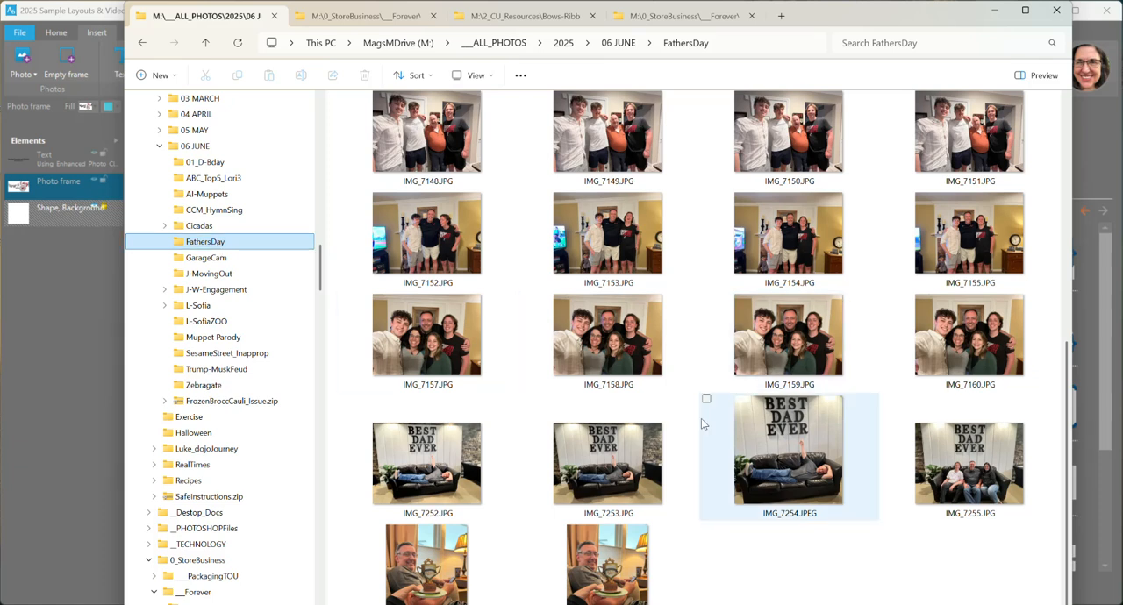
pyautogui.scroll(5, 701, 419)
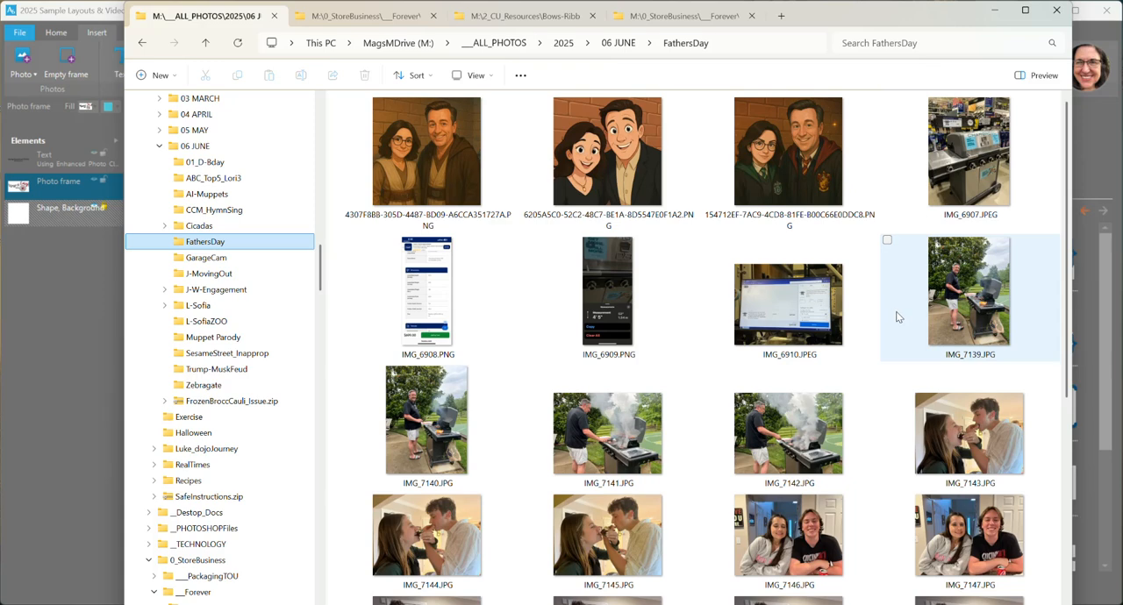
pyautogui.scroll(-3, 896, 318)
pyautogui.scroll(-2, 877, 248)
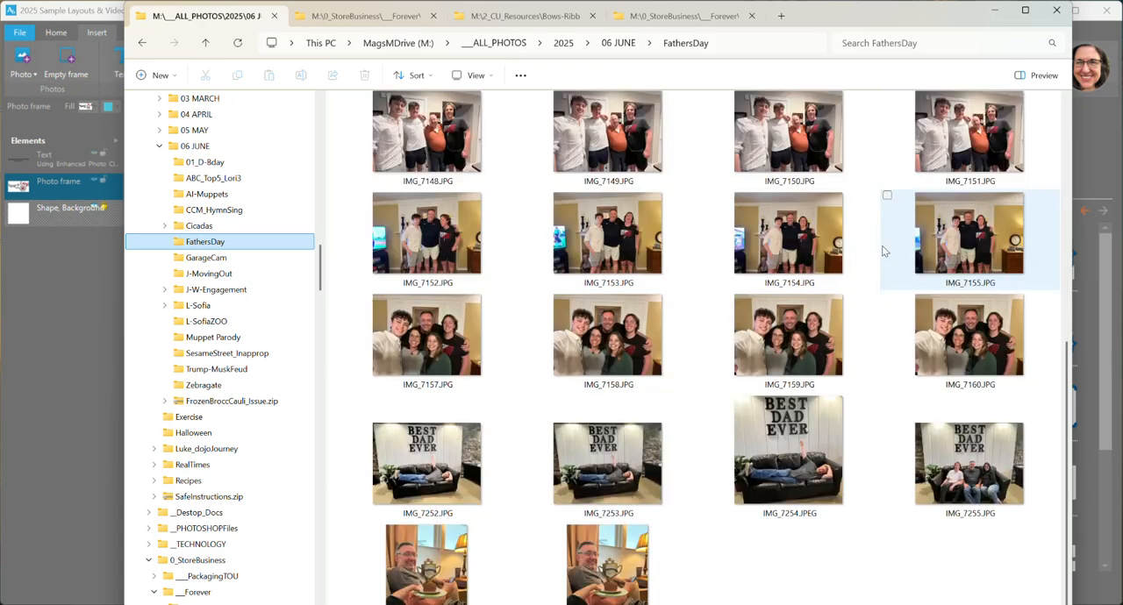
pyautogui.scroll(5, 883, 252)
pyautogui.moveTo(819, 17); pyautogui.dragTo(1122, 48)
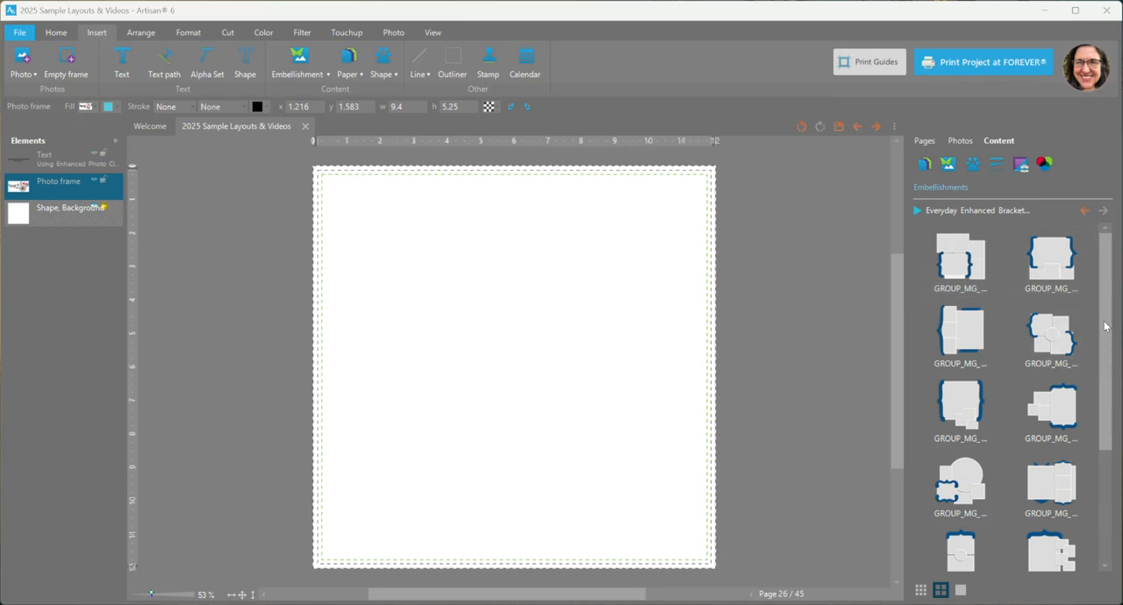
# Step: Add the bracket photo clusters kit preview to the page, enlarge it to about 8.7 in square and park it beside the page's left edge
pyautogui.moveTo(1103, 325); pyautogui.dragTo(1081, 504)
pyautogui.rightClick(958, 446)
pyautogui.click(983, 453)
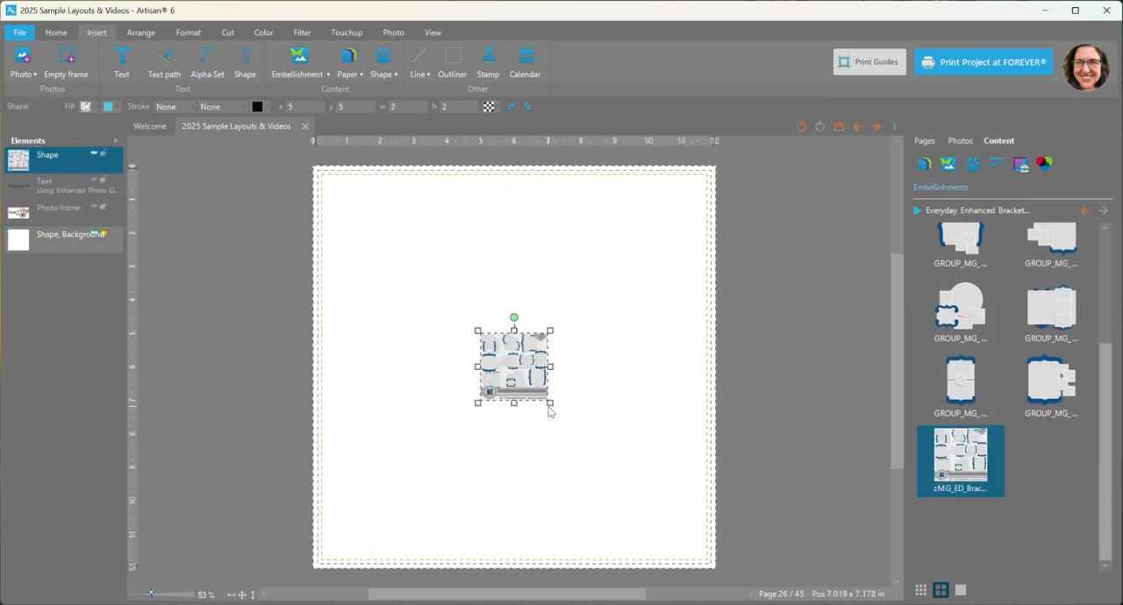
pyautogui.moveTo(550, 403); pyautogui.dragTo(772, 589)
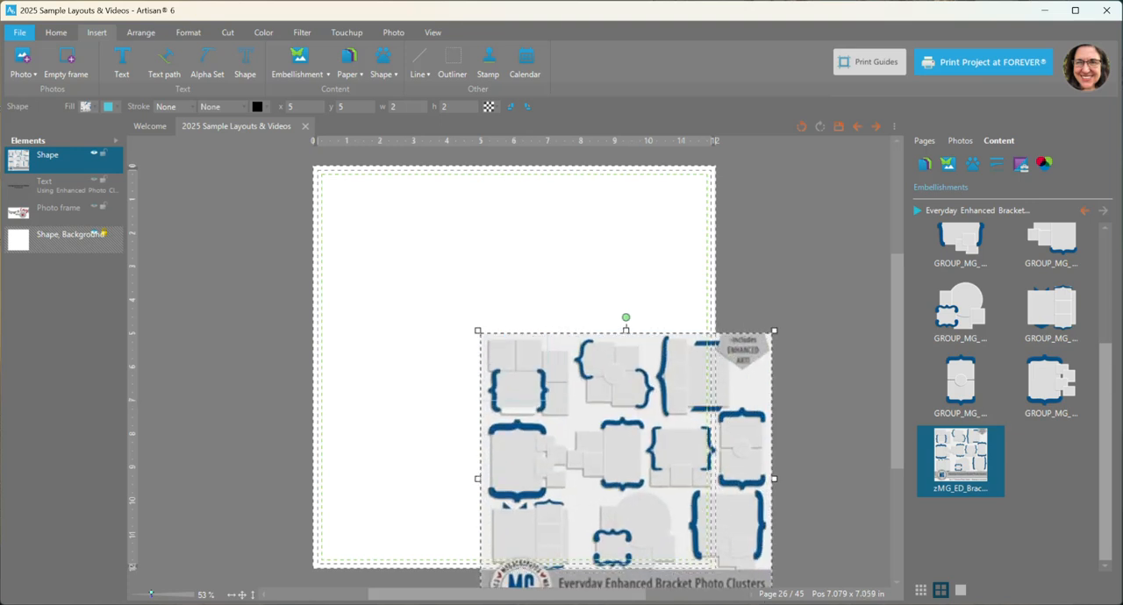
pyautogui.moveTo(601, 456); pyautogui.dragTo(121, 306)
# Step: Add the cluster GROUP_MG_EDBrktPhClstr04 to the page and ungroup it into separate frames and brackets
pyautogui.scroll(2, 1044, 386)
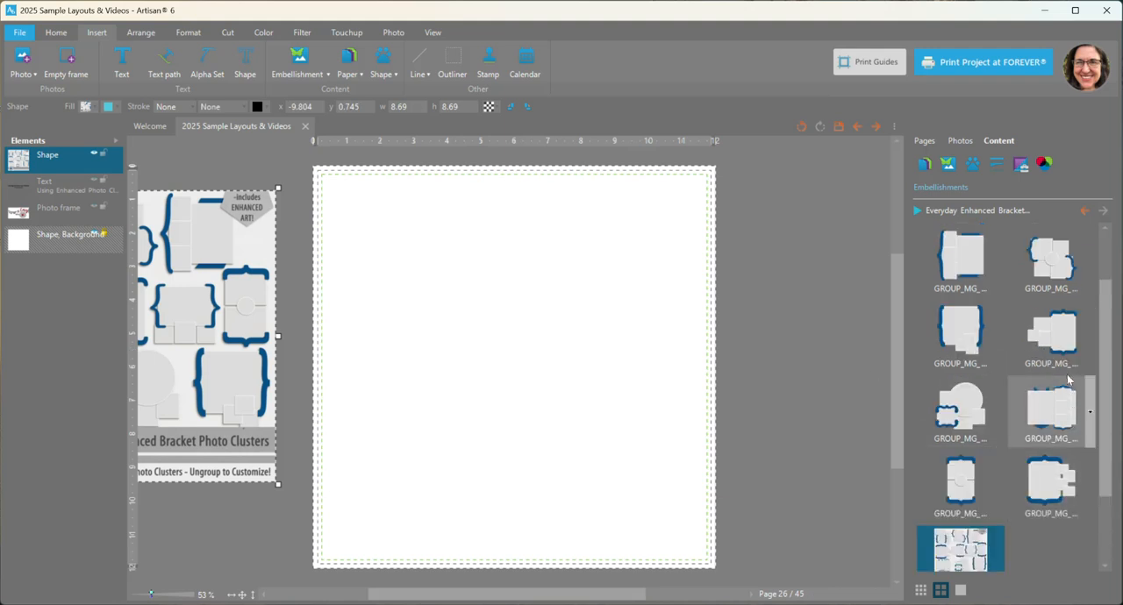
pyautogui.rightClick(1058, 260)
pyautogui.click(1067, 264)
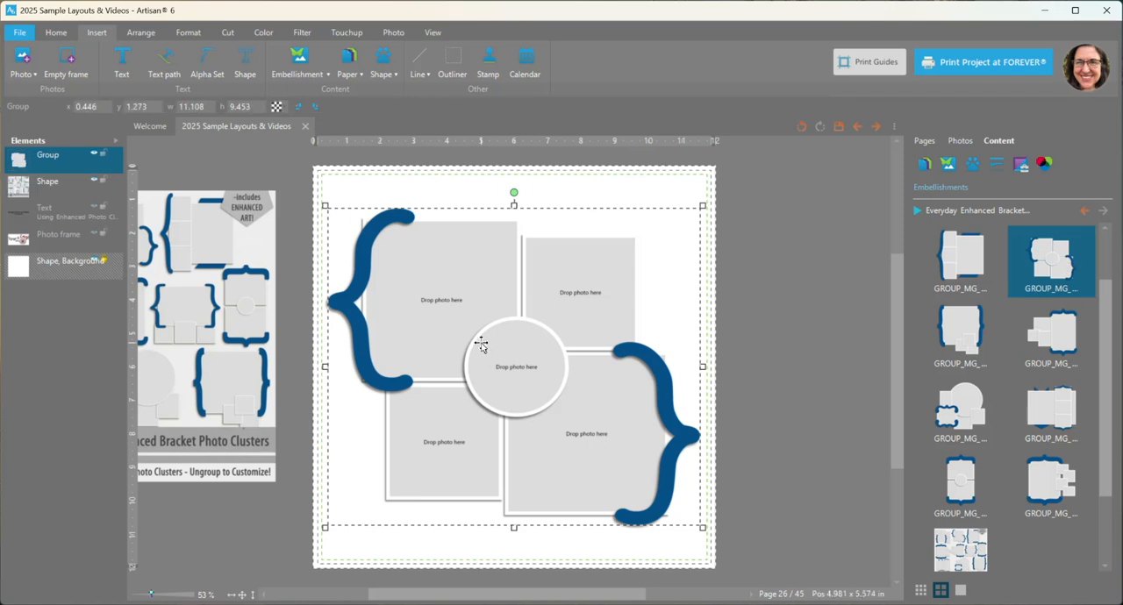
pyautogui.rightClick(574, 302)
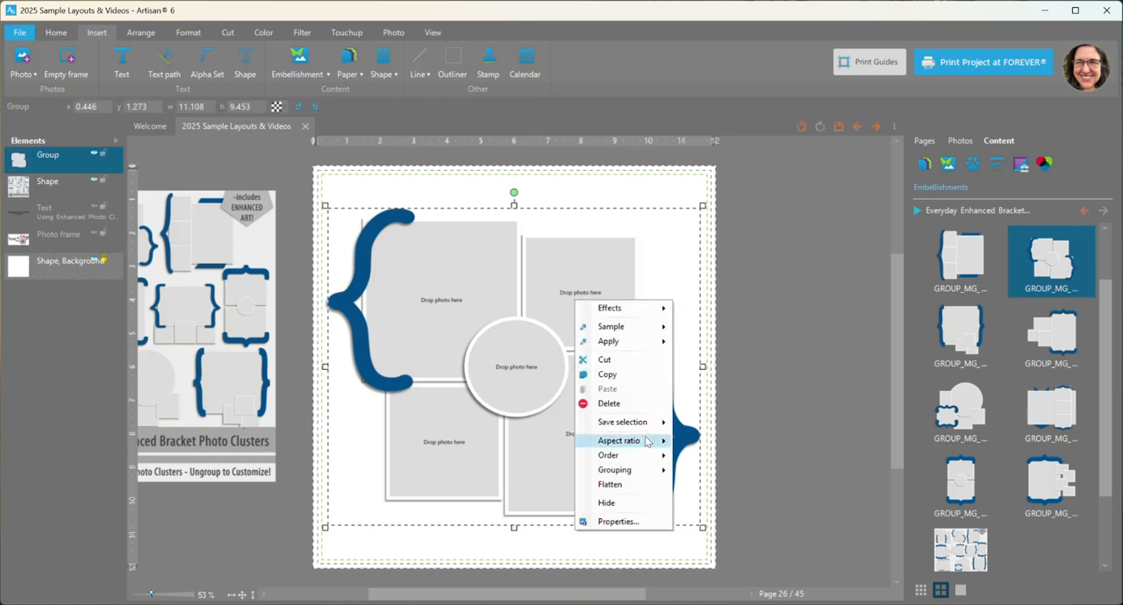
pyautogui.moveTo(645, 471)
pyautogui.click(738, 496)
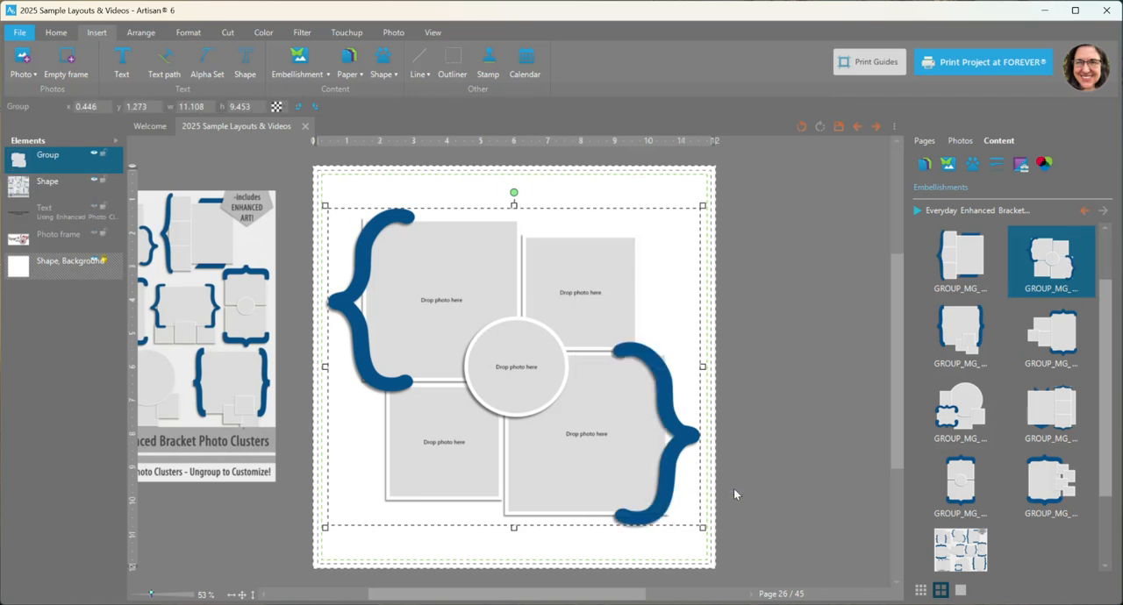
pyautogui.click(800, 337)
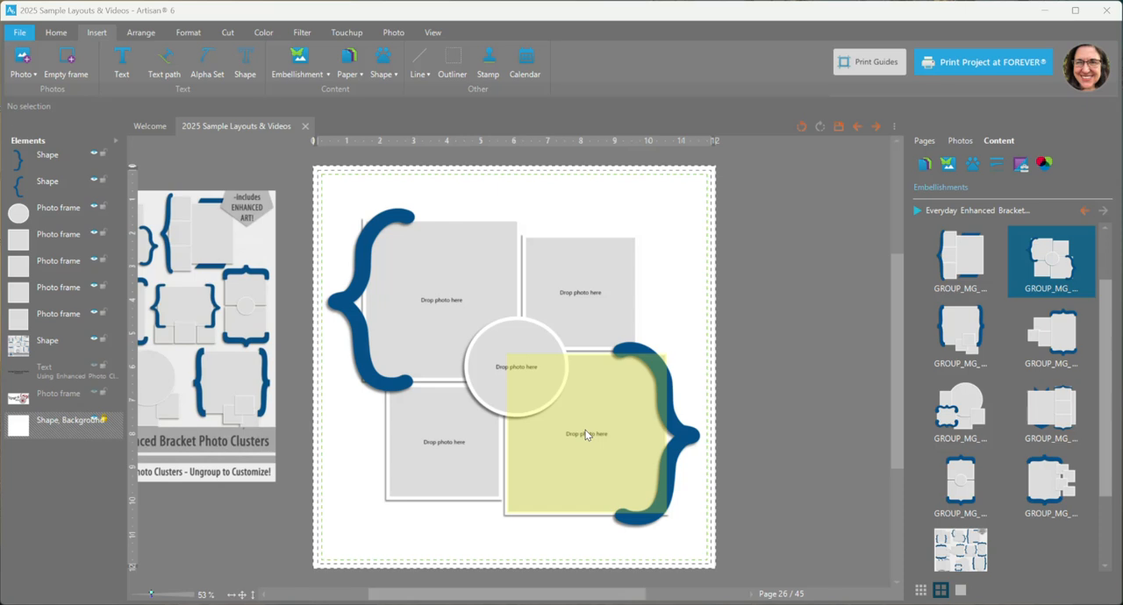
# Step: Fill the large upper-left frame with the photo of the man at the grill, and zoom and shift it within the frame
pyautogui.moveTo(612, 455); pyautogui.dragTo(612, 454)
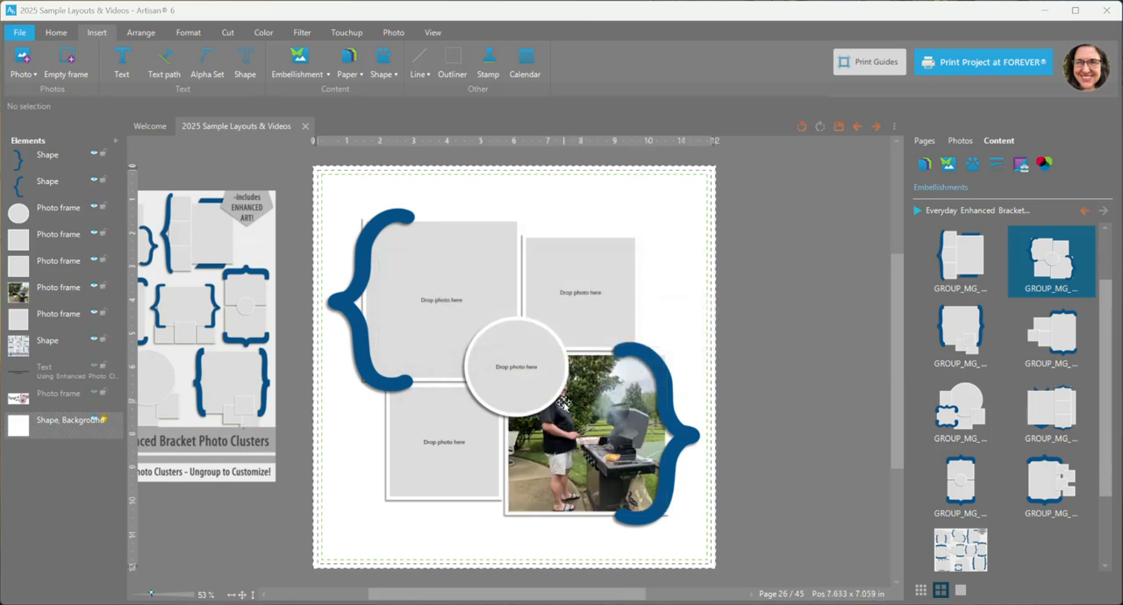
pyautogui.click(801, 126)
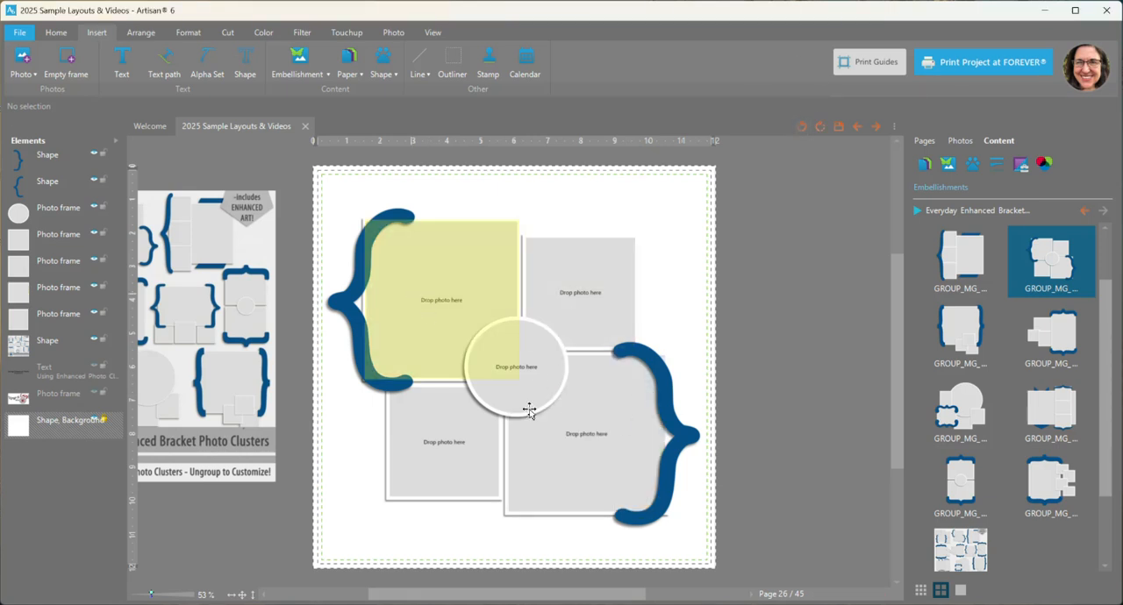
pyautogui.click(412, 307)
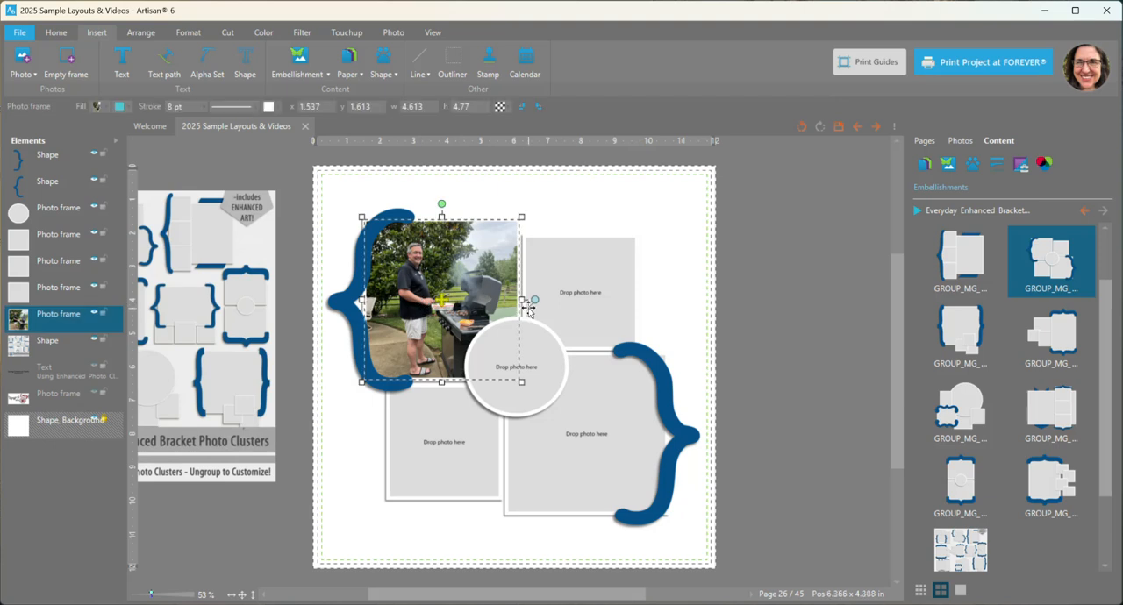
pyautogui.moveTo(535, 299); pyautogui.dragTo(535, 292)
pyautogui.moveTo(438, 301); pyautogui.dragTo(428, 301)
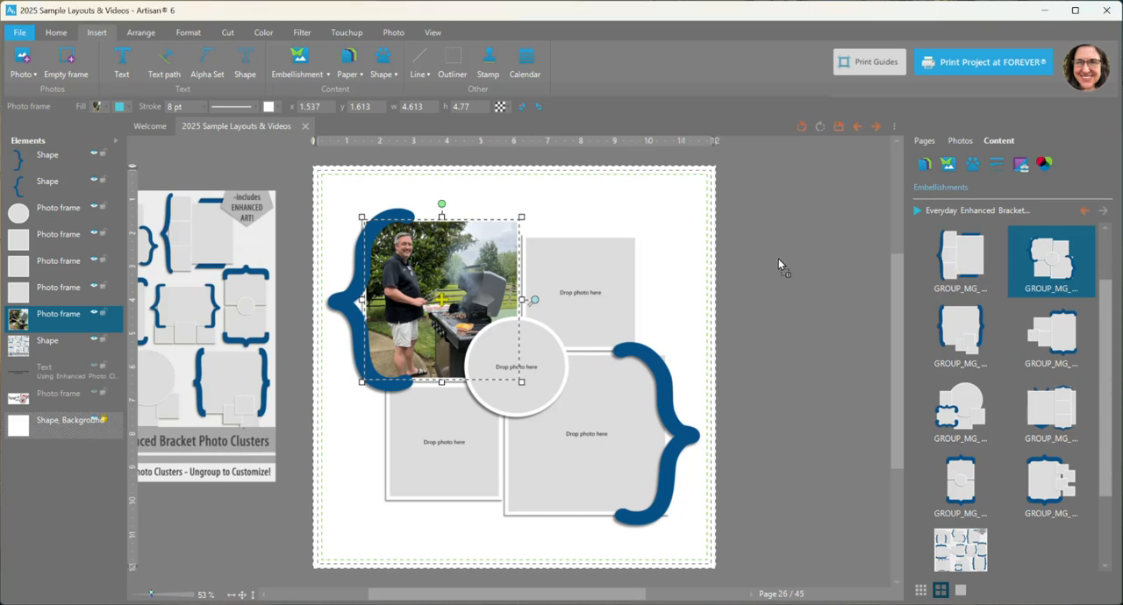
# Step: Fill the upper-right frame with the smoking grill photo and the lower-left frame with the photo of the grill in the store
pyautogui.moveTo(611, 271)
pyautogui.mouseDown()
pyautogui.moveTo(577, 301)
pyautogui.moveTo(611, 290)
pyautogui.mouseUp()
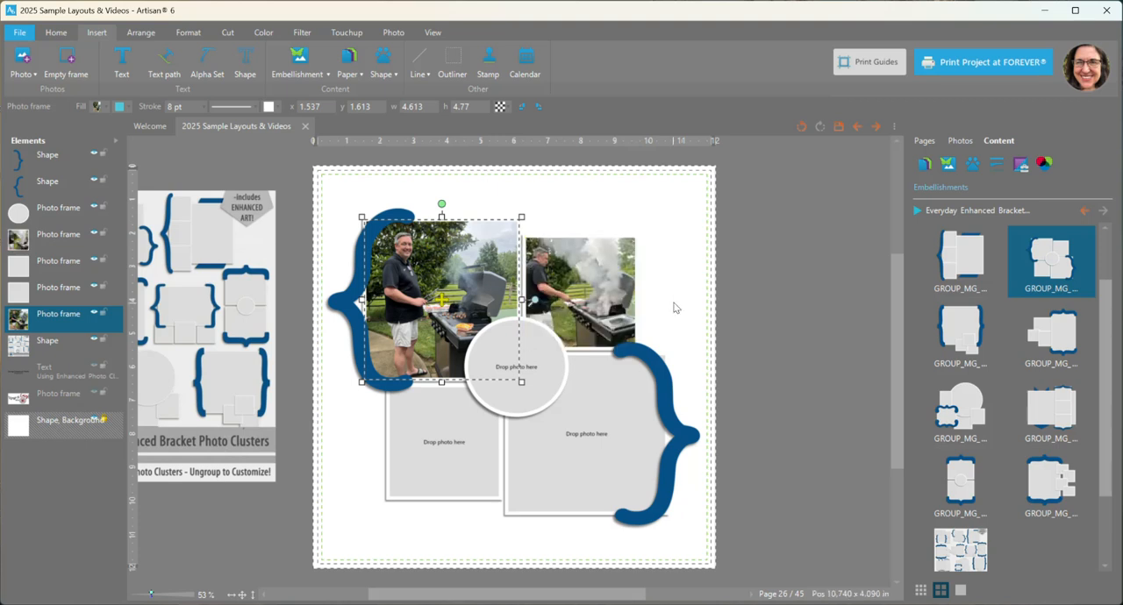
pyautogui.click(581, 295)
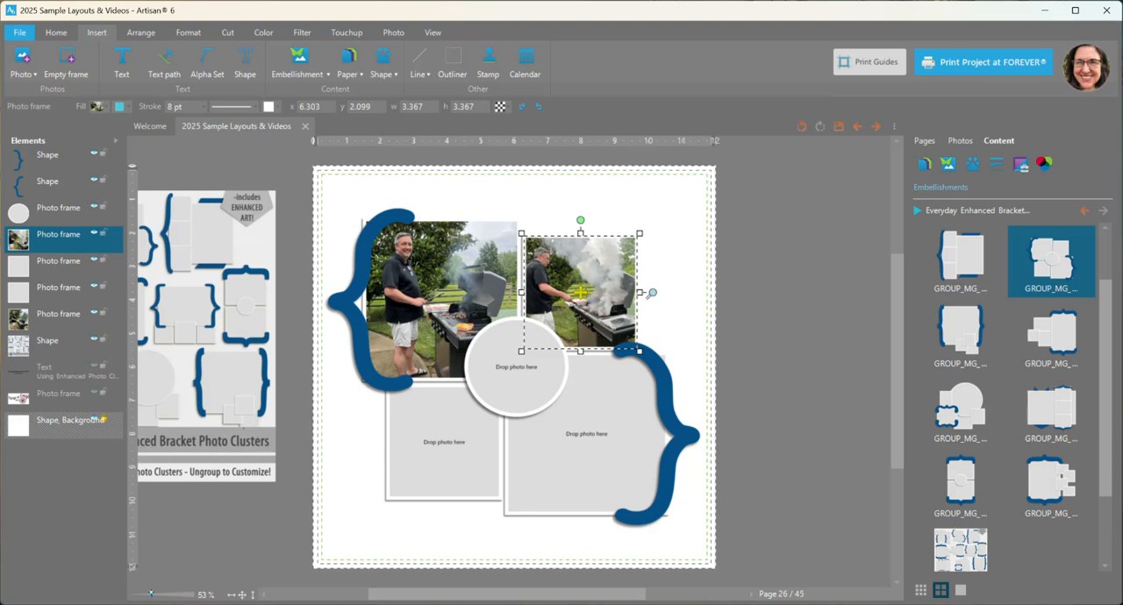
pyautogui.moveTo(454, 433); pyautogui.dragTo(424, 448)
pyautogui.click(445, 439)
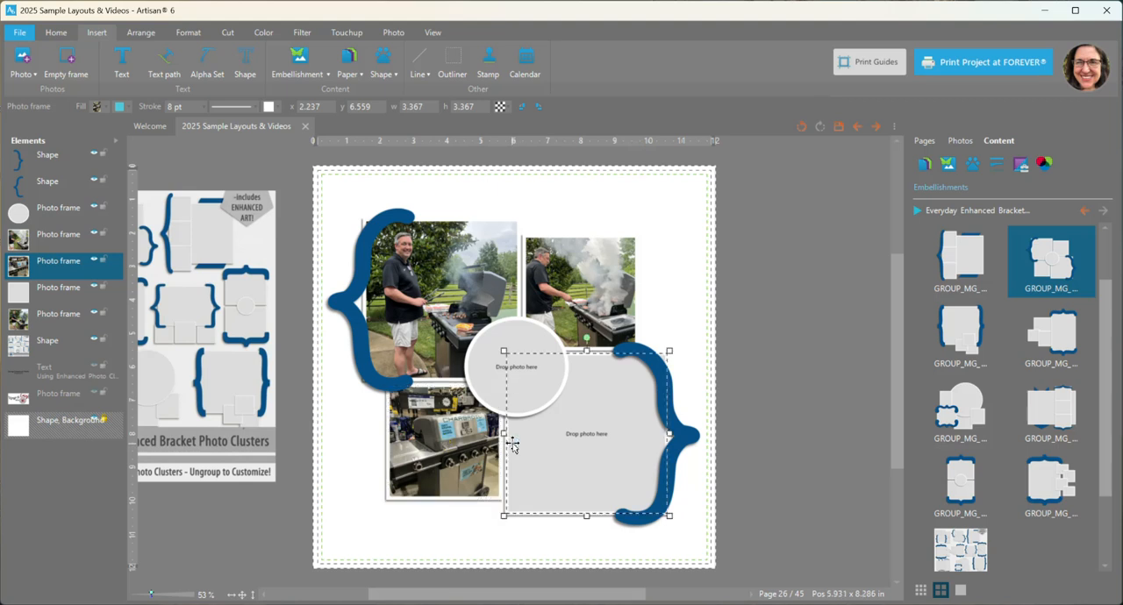
pyautogui.click(512, 446)
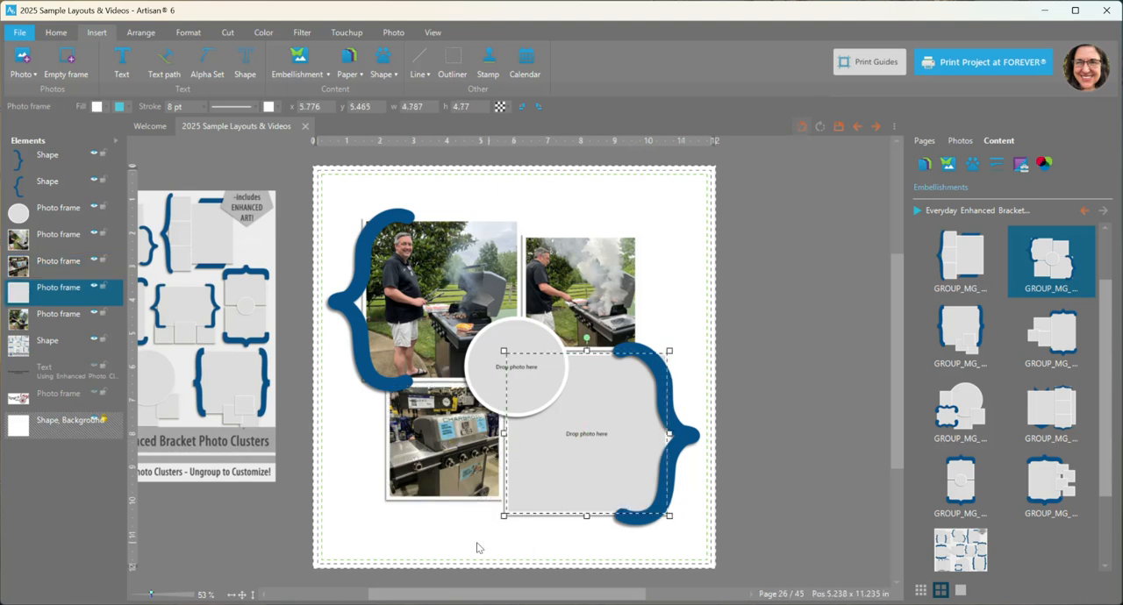
pyautogui.click(427, 457)
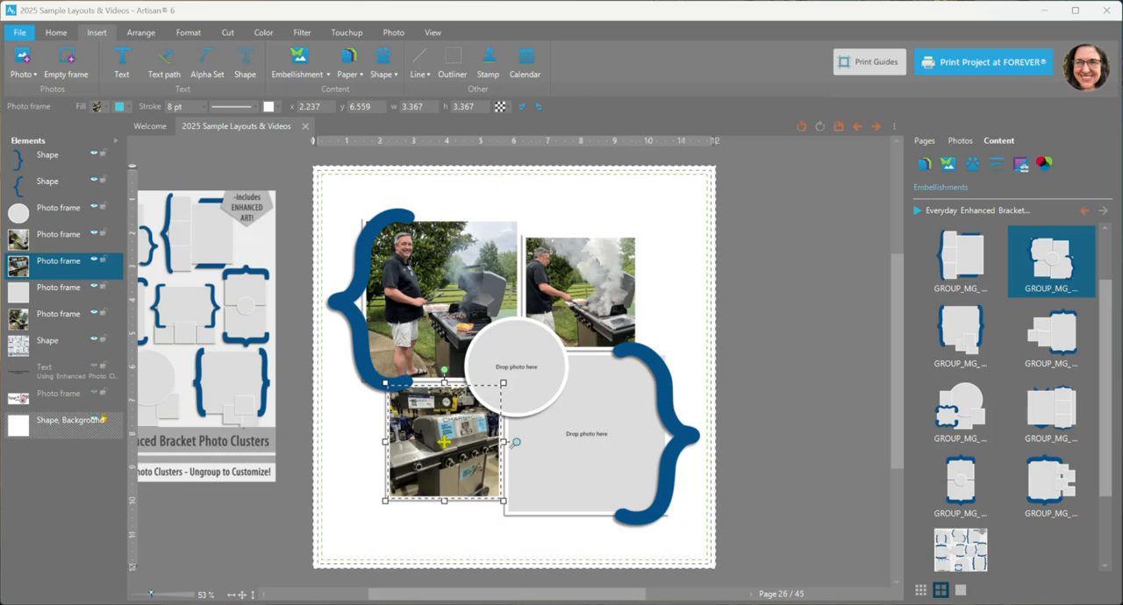
# Step: Place the "Best Dad Ever" sofa photo in the circular centre frame
pyautogui.moveTo(749, 304); pyautogui.dragTo(572, 351)
pyautogui.click(514, 362)
# Step: Try zooming and shifting the circle's photo so that only the "BEST DAD EVER" lettering fills the frame
pyautogui.moveTo(512, 384); pyautogui.dragTo(507, 412)
pyautogui.moveTo(582, 368)
pyautogui.mouseDown()
pyautogui.moveTo(578, 357)
pyautogui.moveTo(582, 367)
pyautogui.mouseUp()
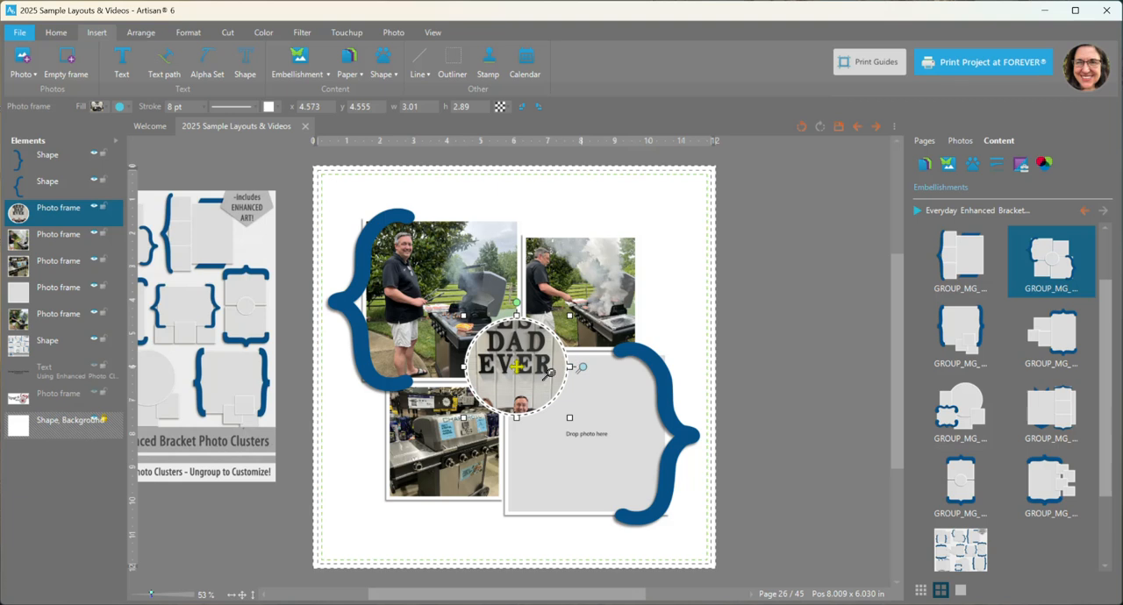
pyautogui.moveTo(513, 387); pyautogui.dragTo(514, 409)
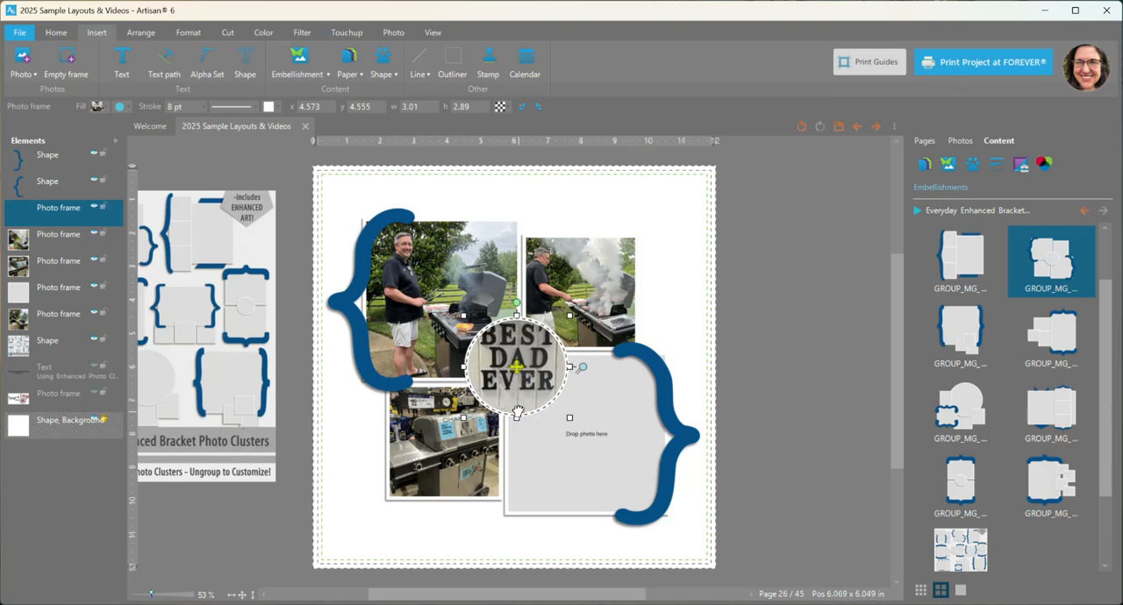
pyautogui.moveTo(579, 369); pyautogui.dragTo(580, 365)
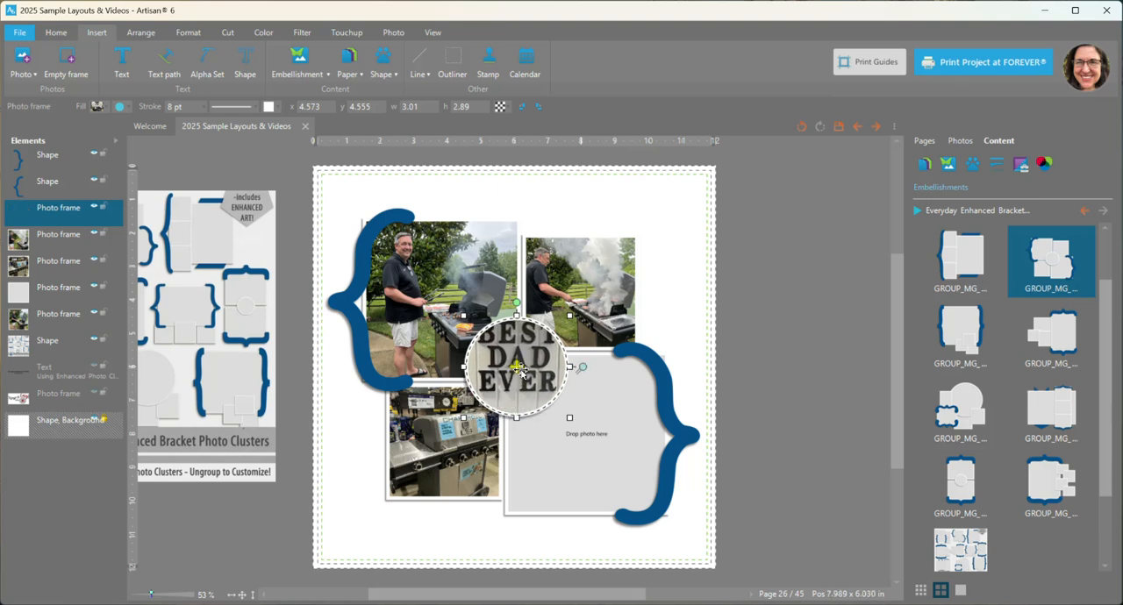
pyautogui.moveTo(513, 392); pyautogui.dragTo(507, 401)
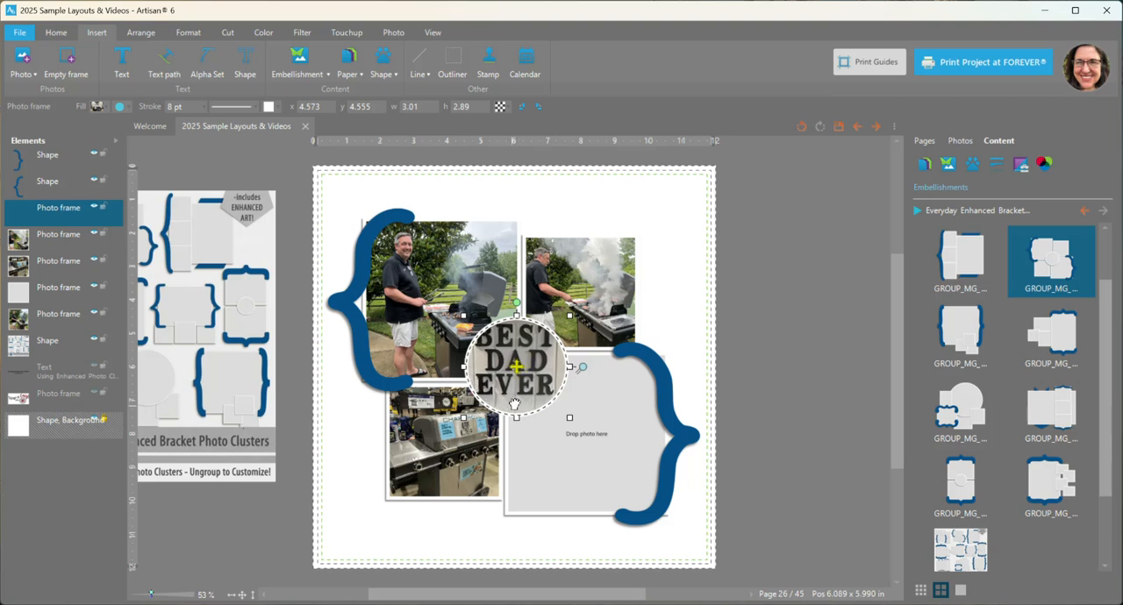
# Step: Undo the zoom and position changes made to the photo in the circular frame
pyautogui.click(802, 130)
pyautogui.click(802, 130)
pyautogui.click(801, 130)
pyautogui.click(802, 129)
pyautogui.click(802, 130)
pyautogui.click(802, 130)
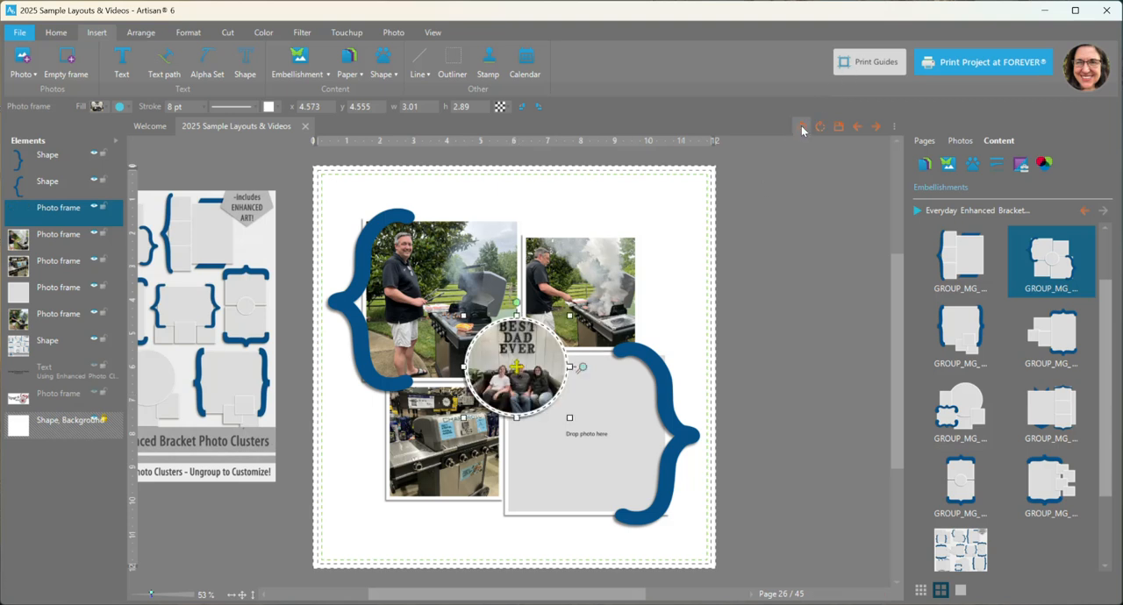
# Step: Undo the photo placement in the circular frame and fill the lower-right frame with the photo of the three men, shifted to centre them
pyautogui.click(801, 128)
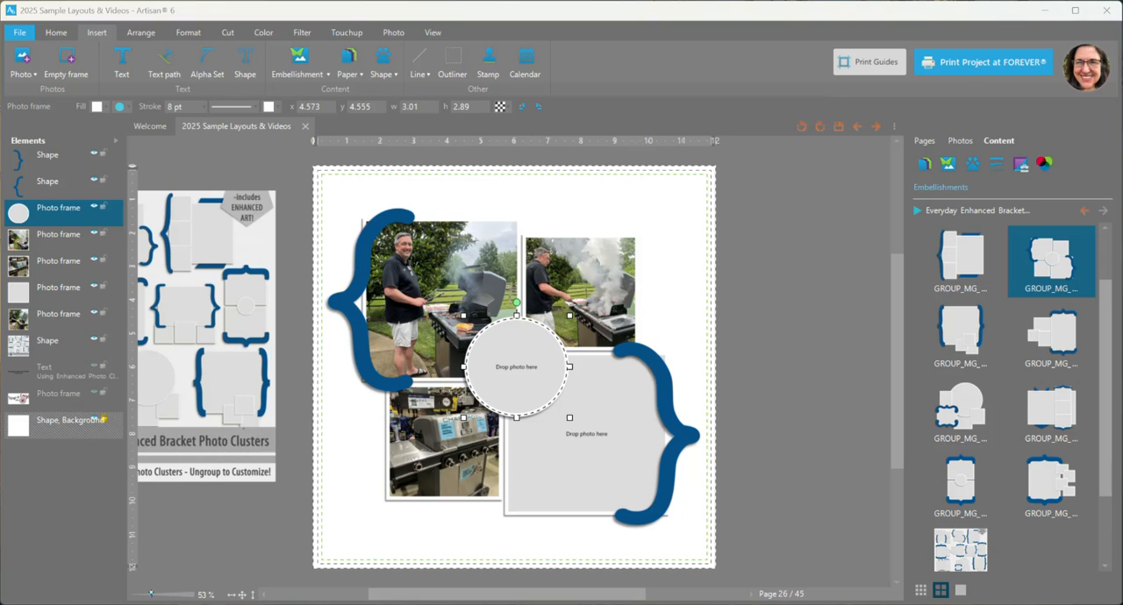
pyautogui.moveTo(1115, 170); pyautogui.dragTo(598, 434)
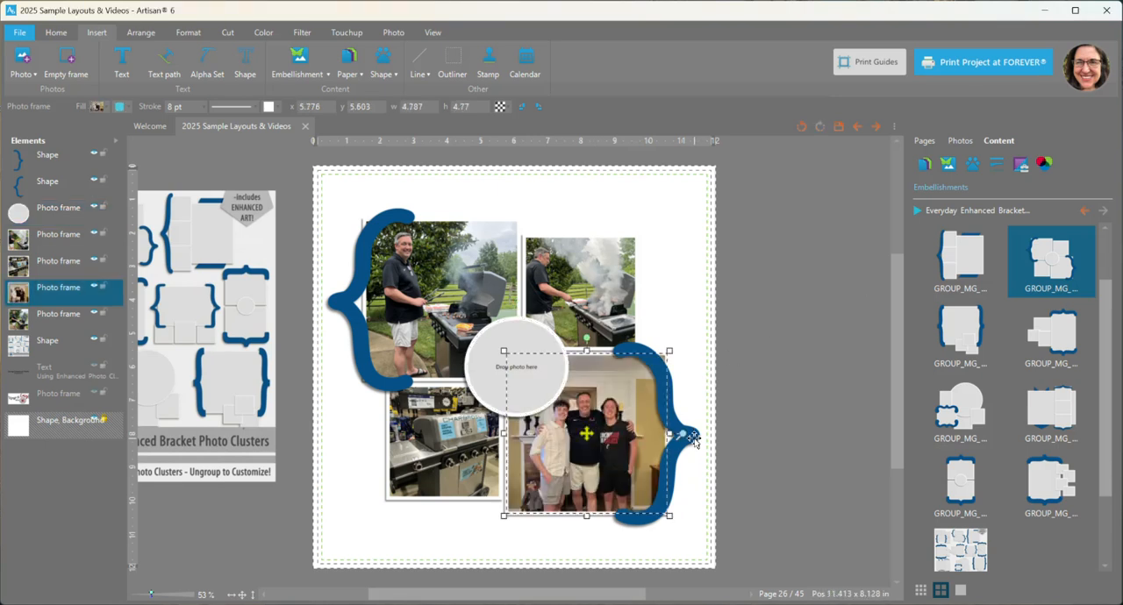
pyautogui.moveTo(579, 430); pyautogui.dragTo(594, 428)
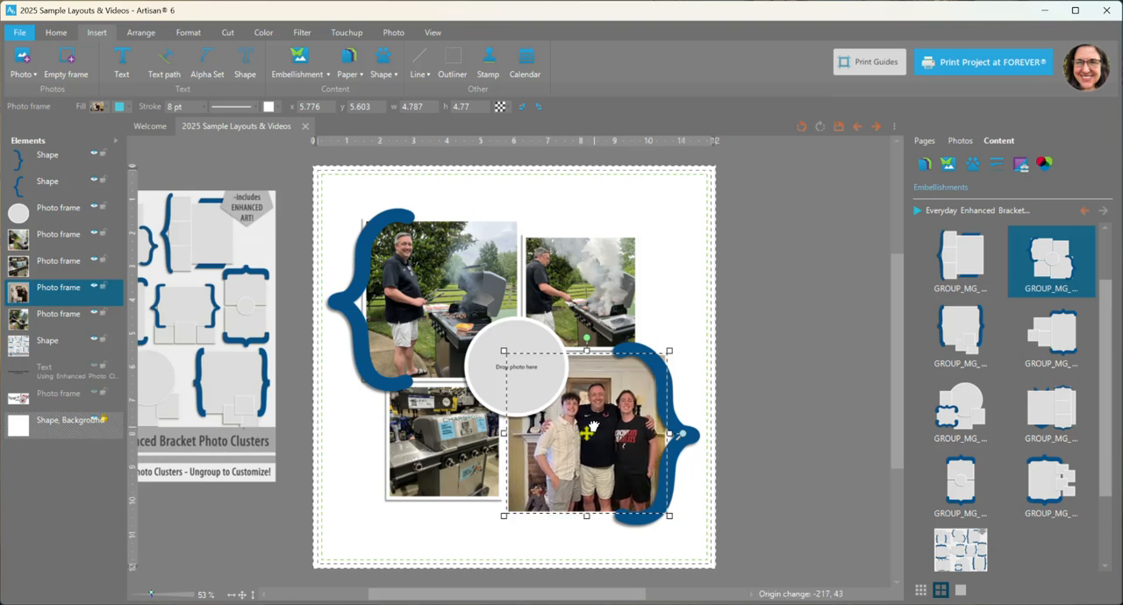
# Step: Fill the empty circular centre frame with the light grey standard colour
pyautogui.click(484, 366)
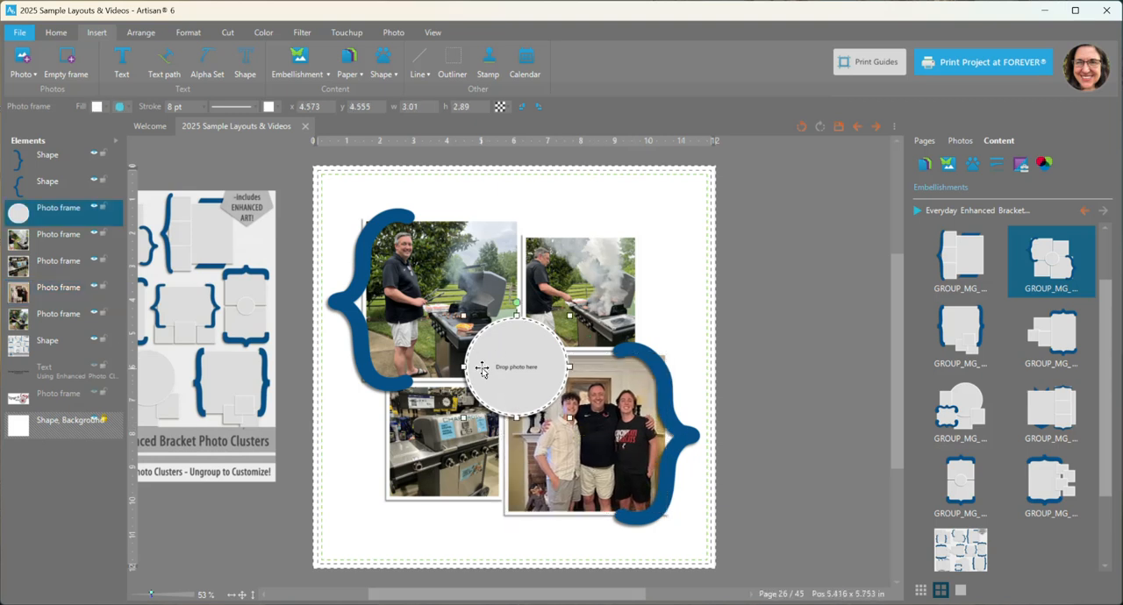
pyautogui.click(105, 107)
pyautogui.click(110, 117)
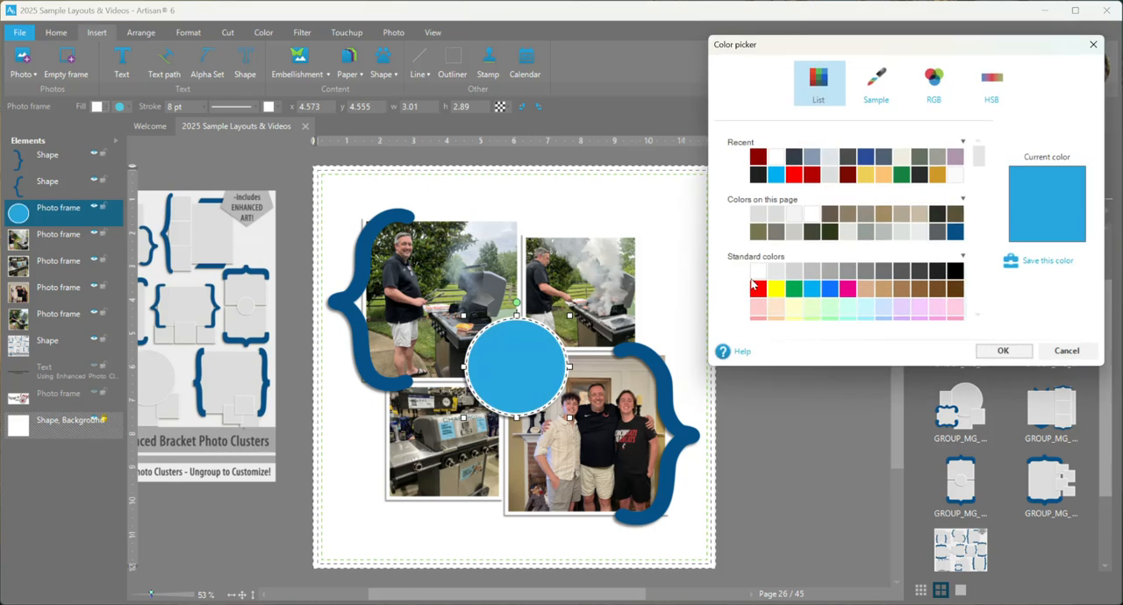
pyautogui.click(776, 272)
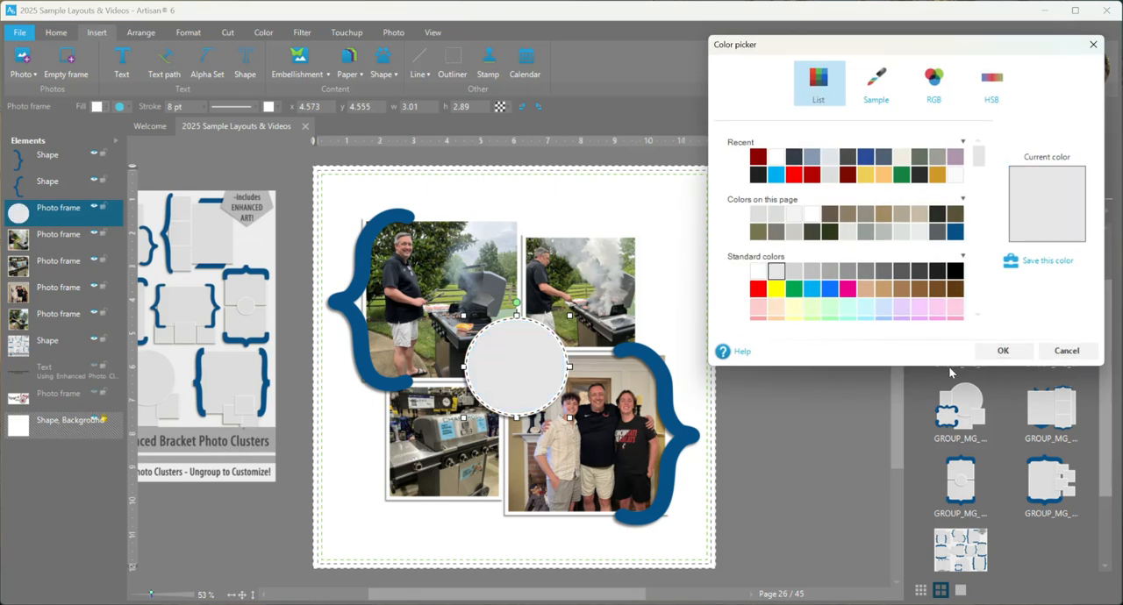
pyautogui.click(1000, 352)
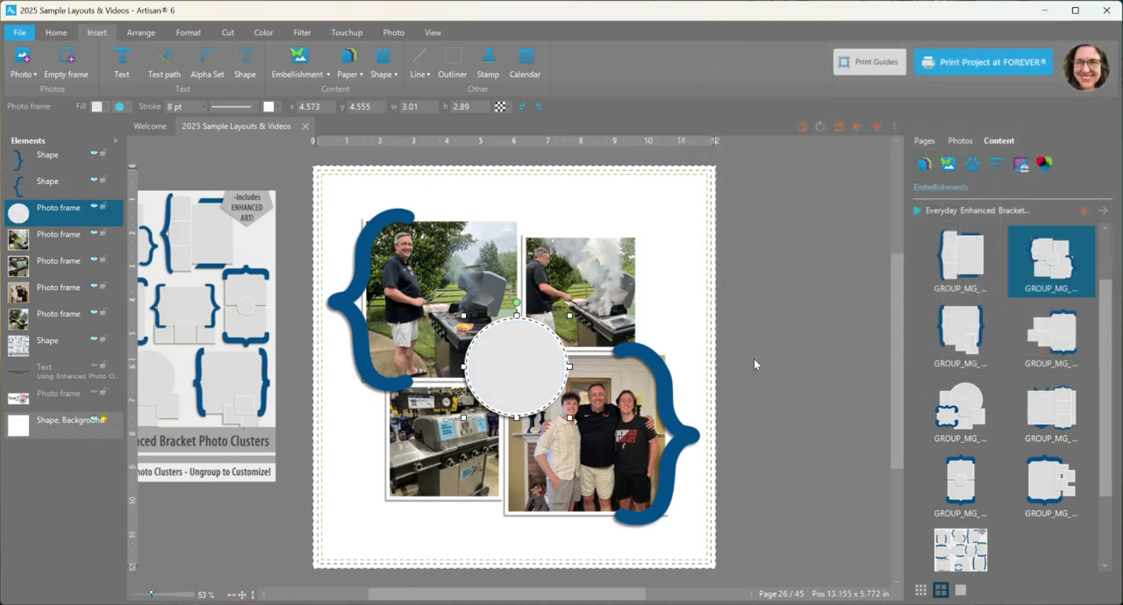
pyautogui.click(767, 336)
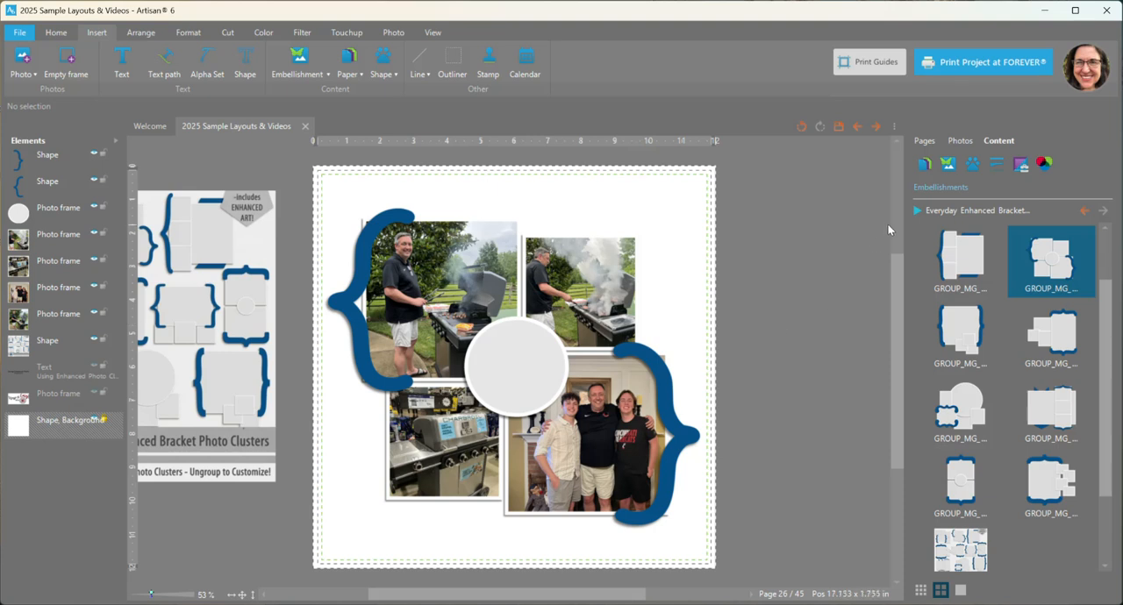
# Step: Open the embellishments of the recently used On The Menu Bundle or On the Menu Fast Food kit
pyautogui.click(952, 170)
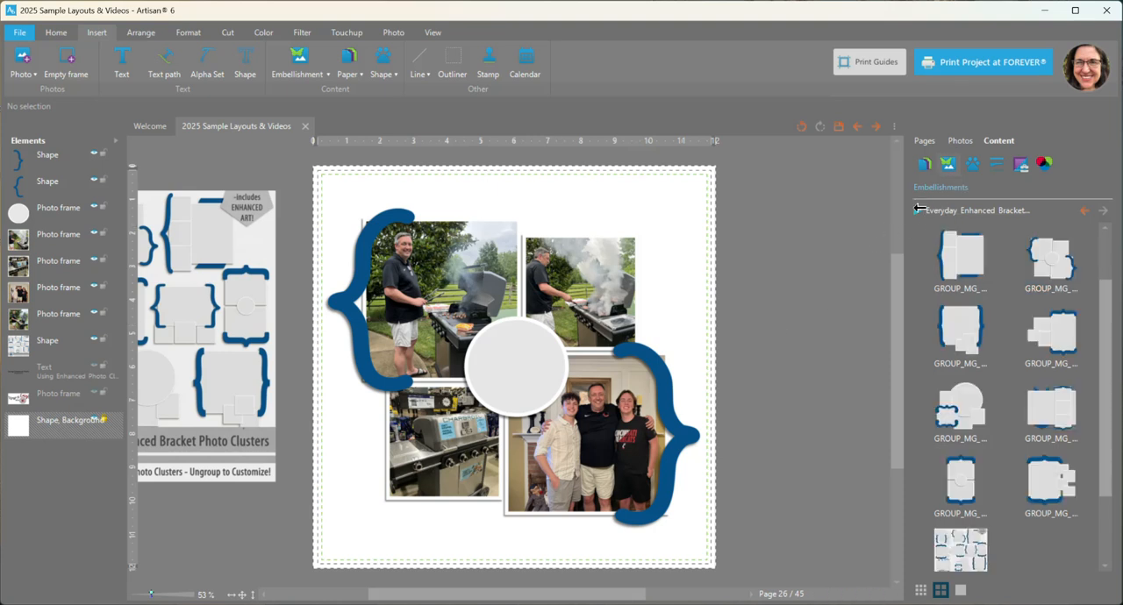
pyautogui.click(920, 209)
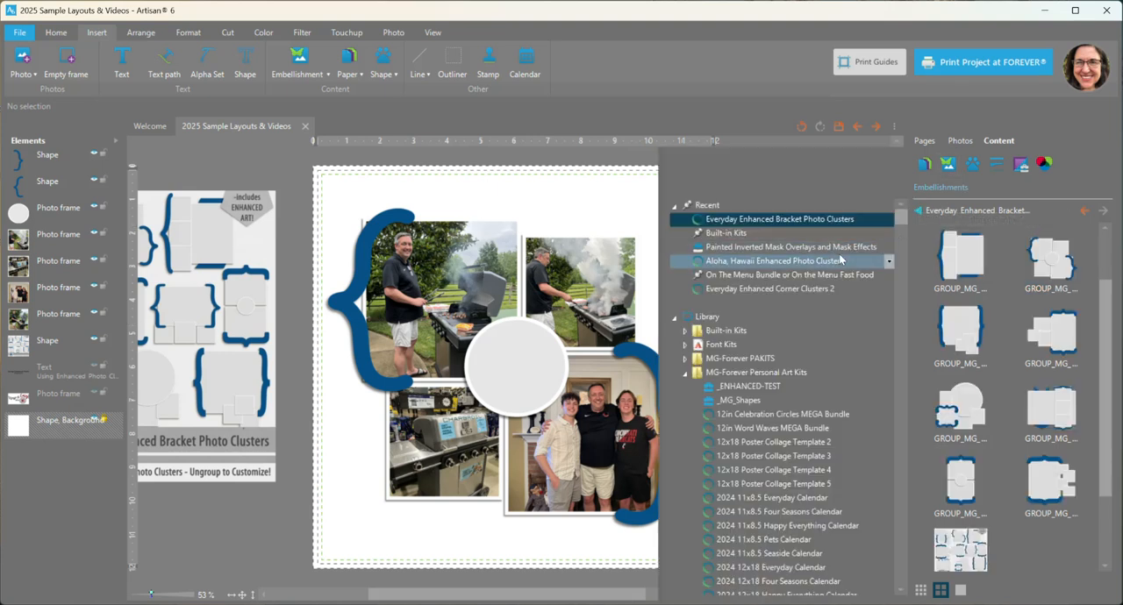
pyautogui.click(800, 278)
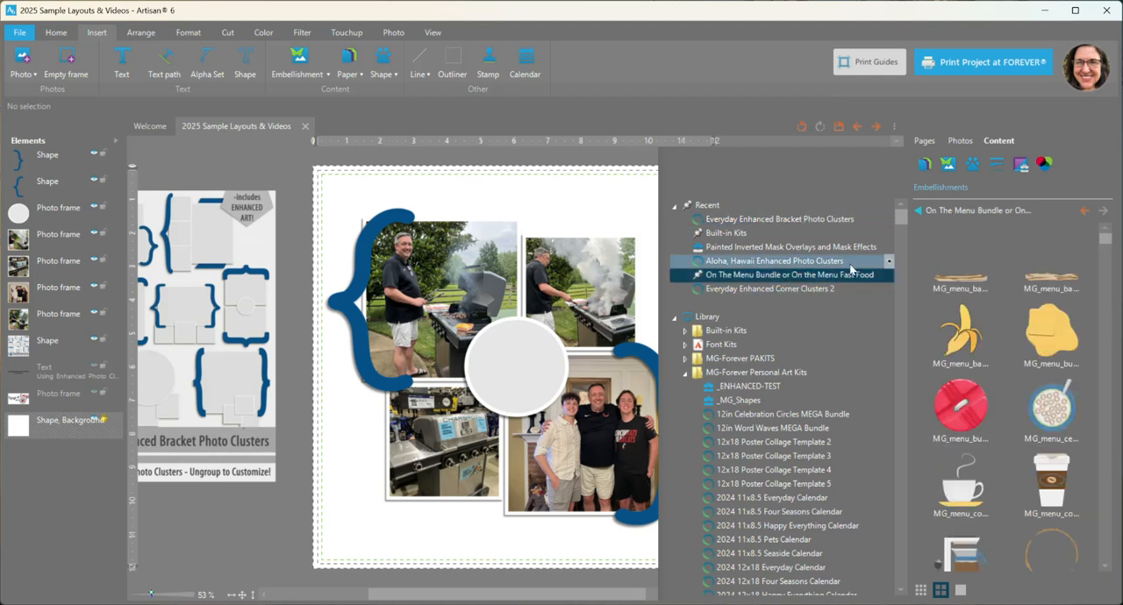
pyautogui.click(915, 211)
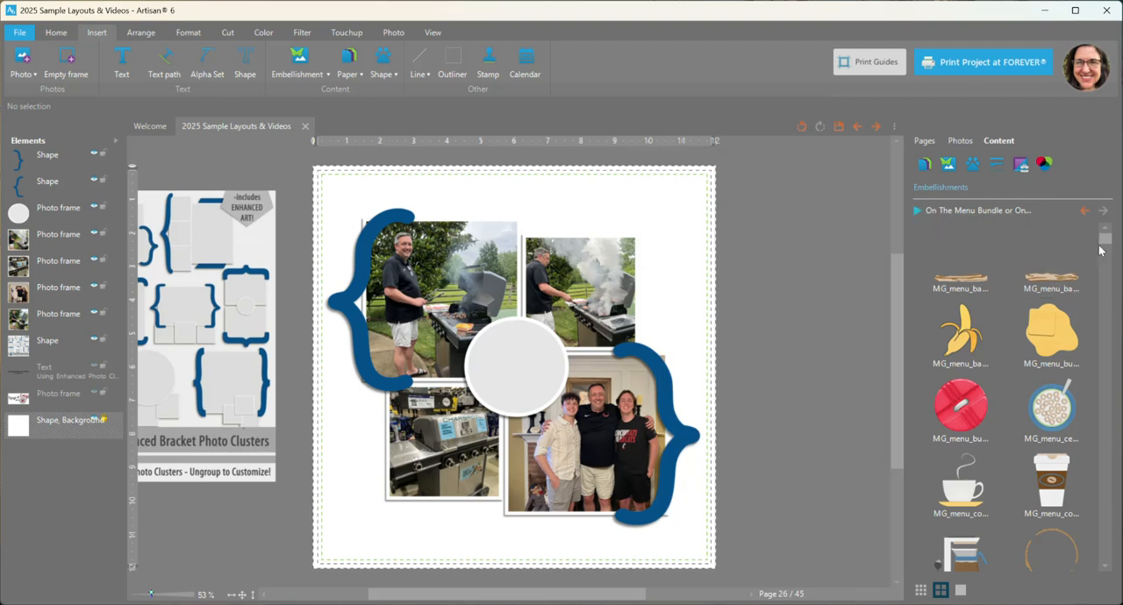
# Step: Add the hamburger, the mustard hot dog and the ketchup hot dog embellishments to the page
pyautogui.moveTo(1105, 241); pyautogui.dragTo(1103, 279)
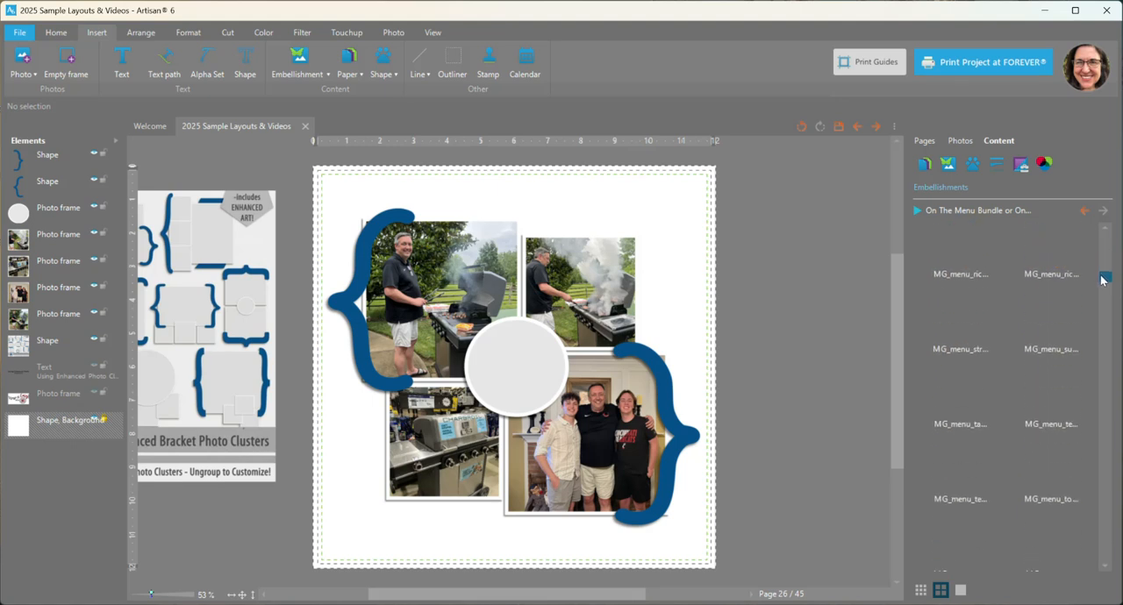
pyautogui.scroll(-2, 1003, 414)
pyautogui.scroll(-5, 1000, 411)
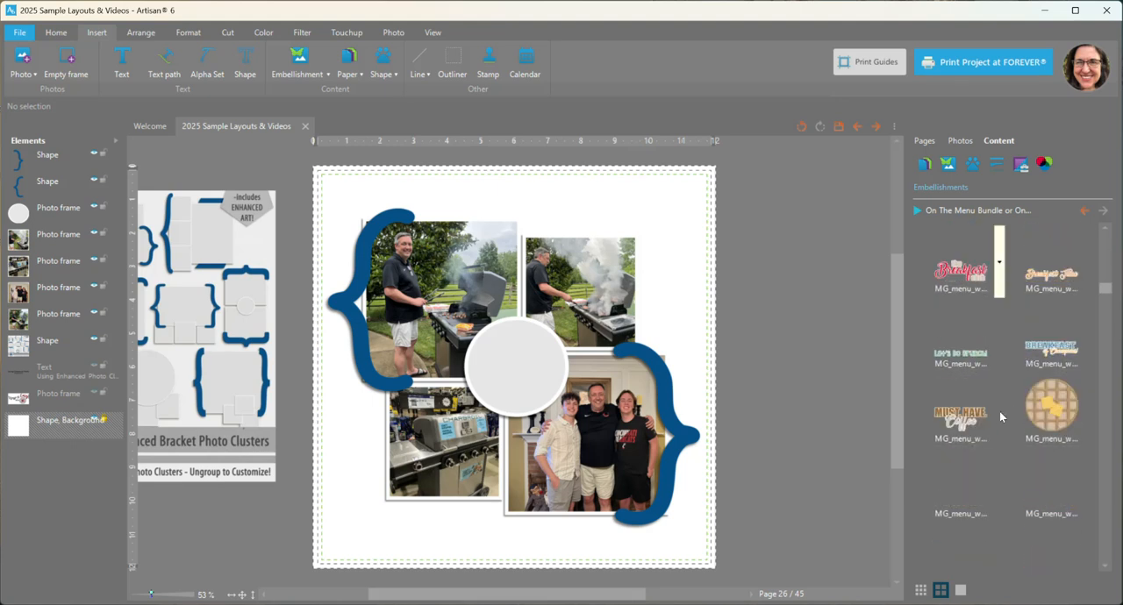
pyautogui.scroll(-4, 1000, 407)
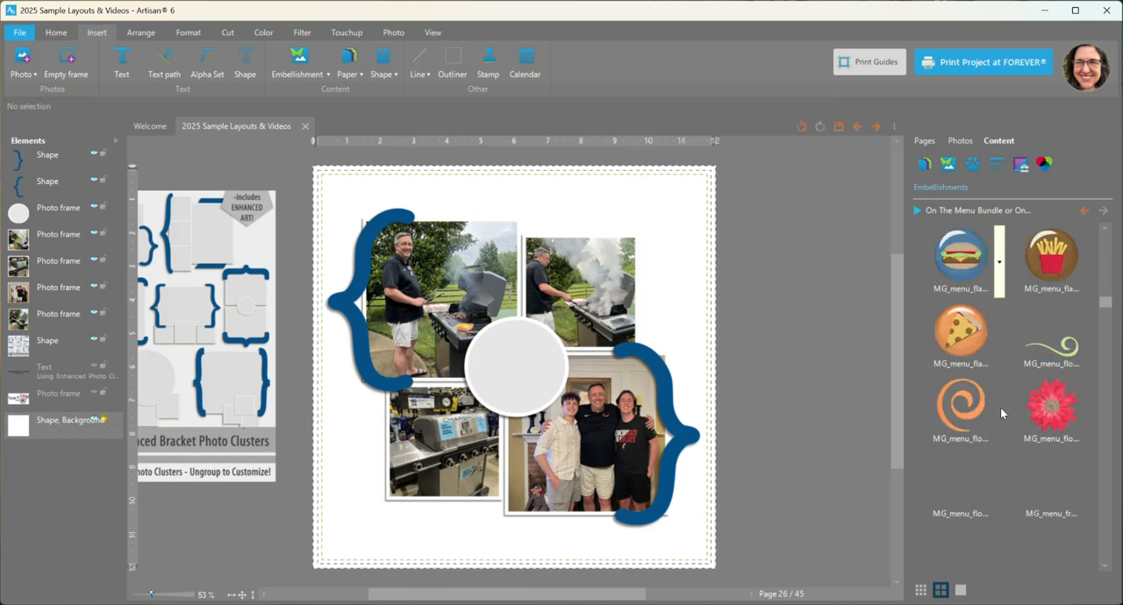
pyautogui.scroll(-1, 1001, 404)
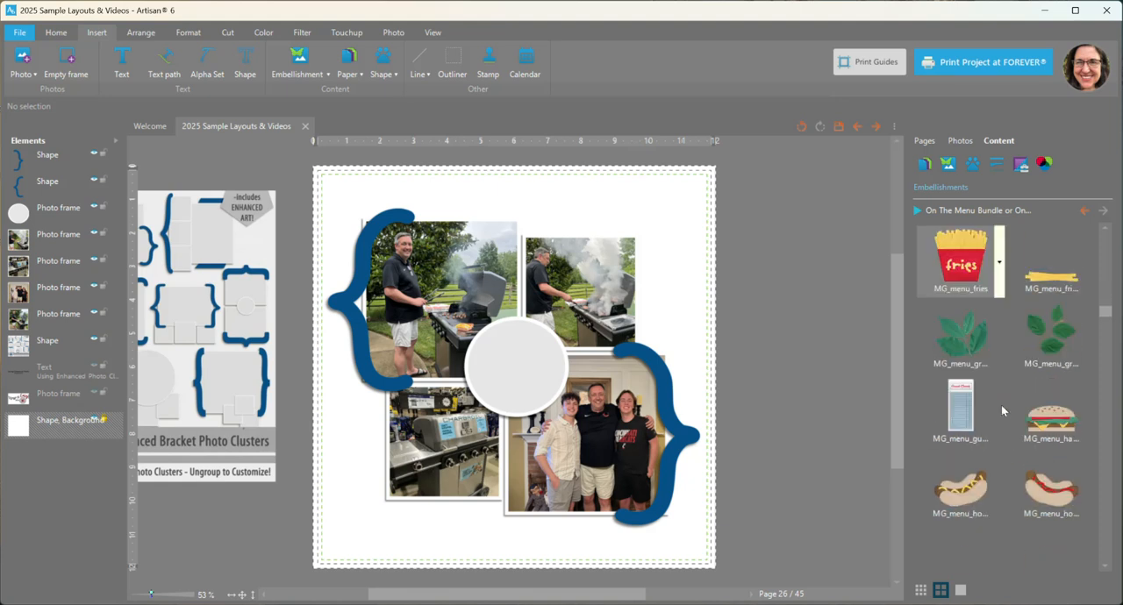
pyautogui.rightClick(1048, 414)
pyautogui.click(1048, 427)
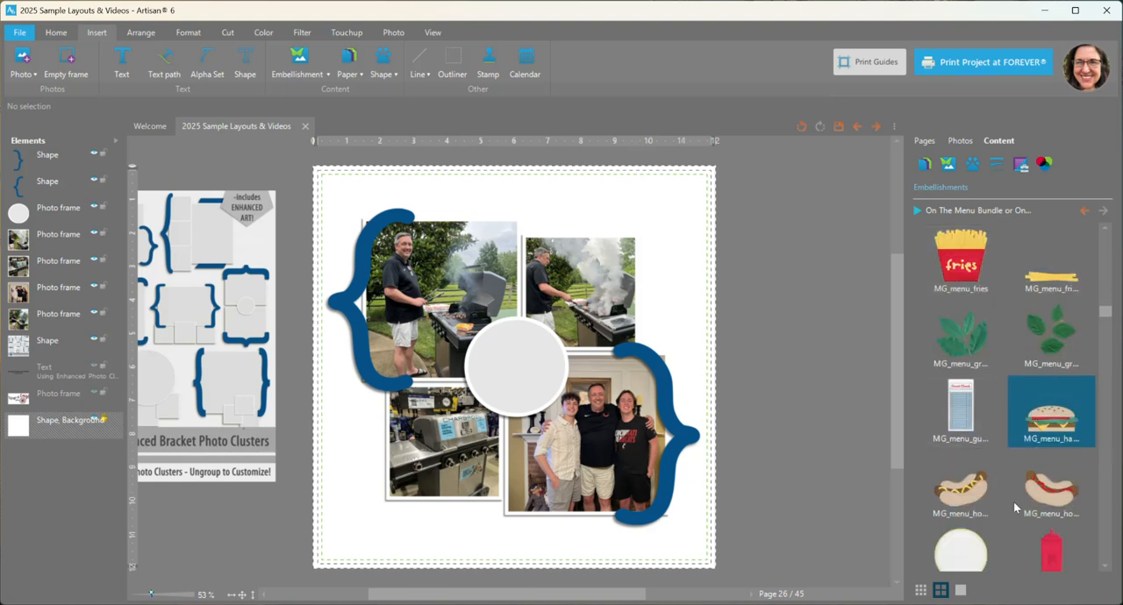
pyautogui.rightClick(976, 484)
pyautogui.click(1051, 496)
pyautogui.rightClick(1052, 497)
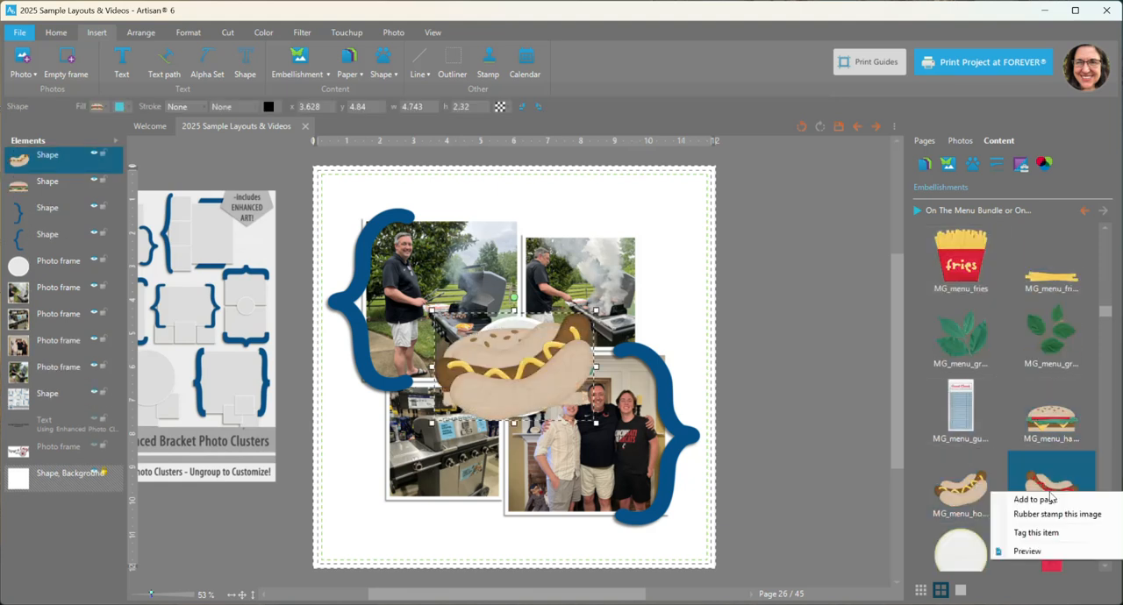
pyautogui.click(1057, 503)
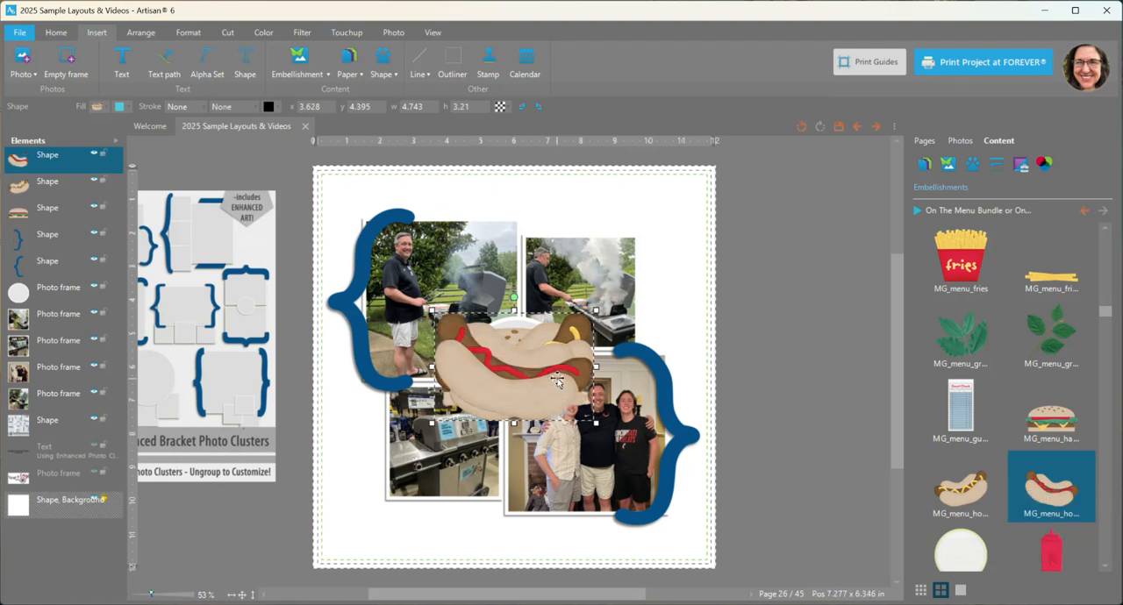
# Step: Move the two hot dogs off the hamburger and scale them down together to about 2.21 inches wide
pyautogui.moveTo(516, 389); pyautogui.dragTo(393, 511)
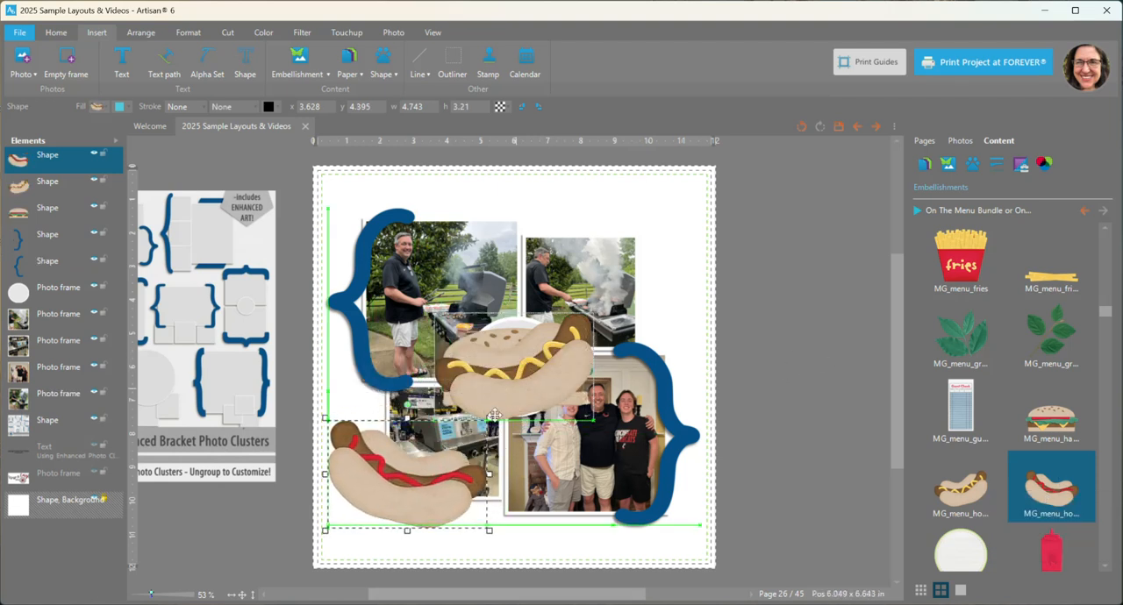
pyautogui.moveTo(518, 393); pyautogui.dragTo(472, 443)
pyautogui.keyDown('shift'); pyautogui.click(427, 500); pyautogui.keyUp('shift')
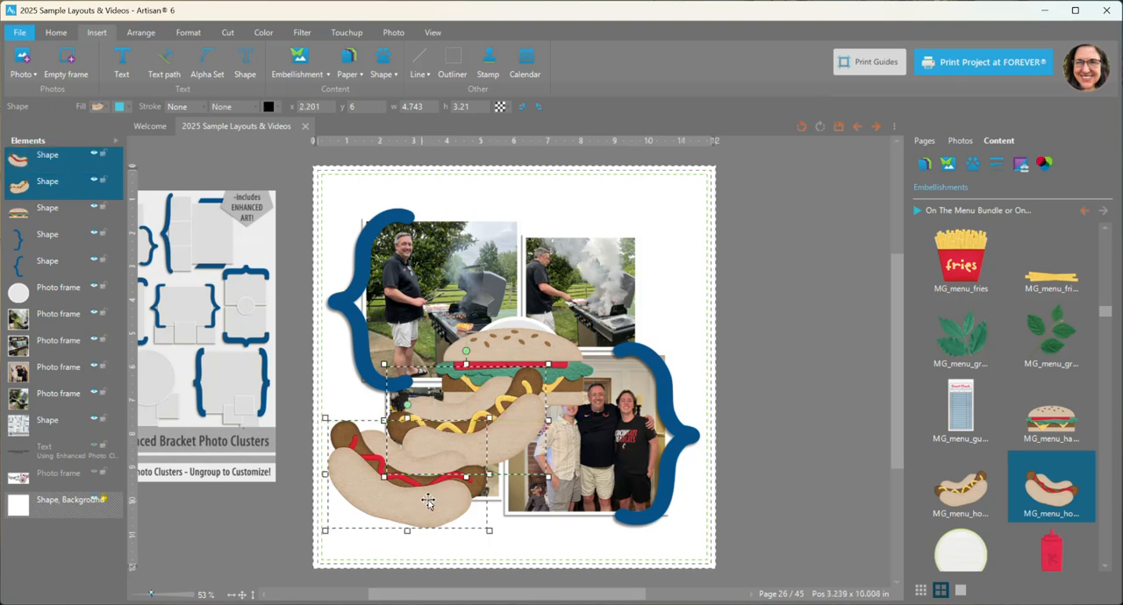
pyautogui.moveTo(490, 531); pyautogui.dragTo(439, 478)
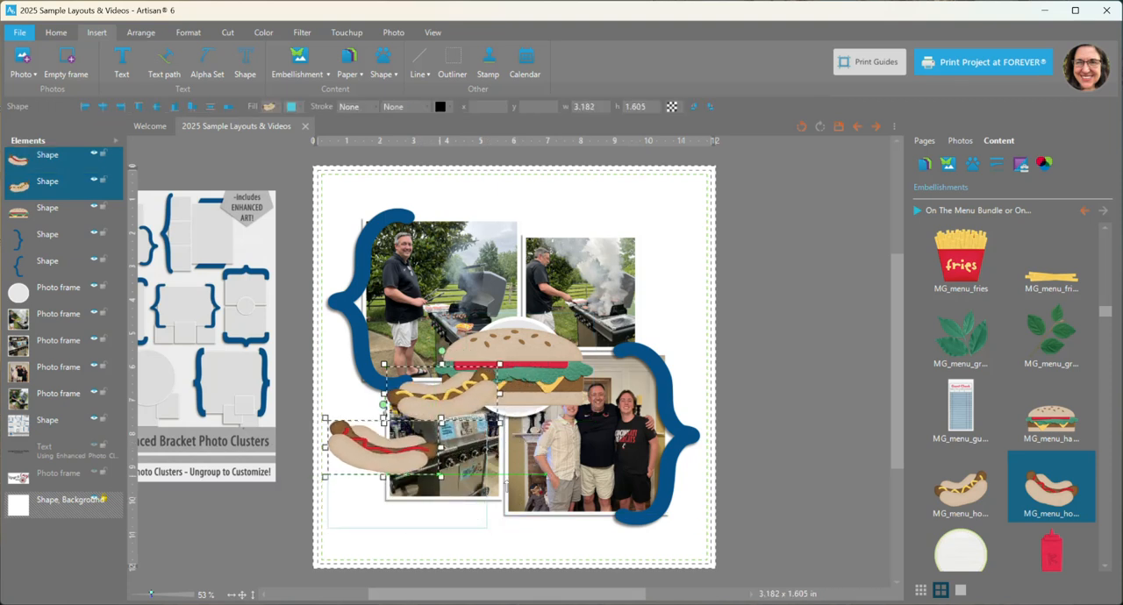
pyautogui.hotkey('ctrl', 'z')
pyautogui.moveTo(489, 531); pyautogui.dragTo(401, 448)
# Step: Shrink the hamburger to roughly match the size of the two hot dogs
pyautogui.click(517, 351)
pyautogui.moveTo(596, 410); pyautogui.dragTo(526, 374)
pyautogui.click(781, 343)
# Step: Place the ketchup hot dog and hamburger side by side below the grill store photo, and the mustard hot dog above the right bracket
pyautogui.moveTo(363, 456); pyautogui.dragTo(394, 507)
pyautogui.moveTo(430, 399); pyautogui.dragTo(645, 344)
pyautogui.moveTo(498, 362); pyautogui.dragTo(484, 516)
pyautogui.click(367, 502)
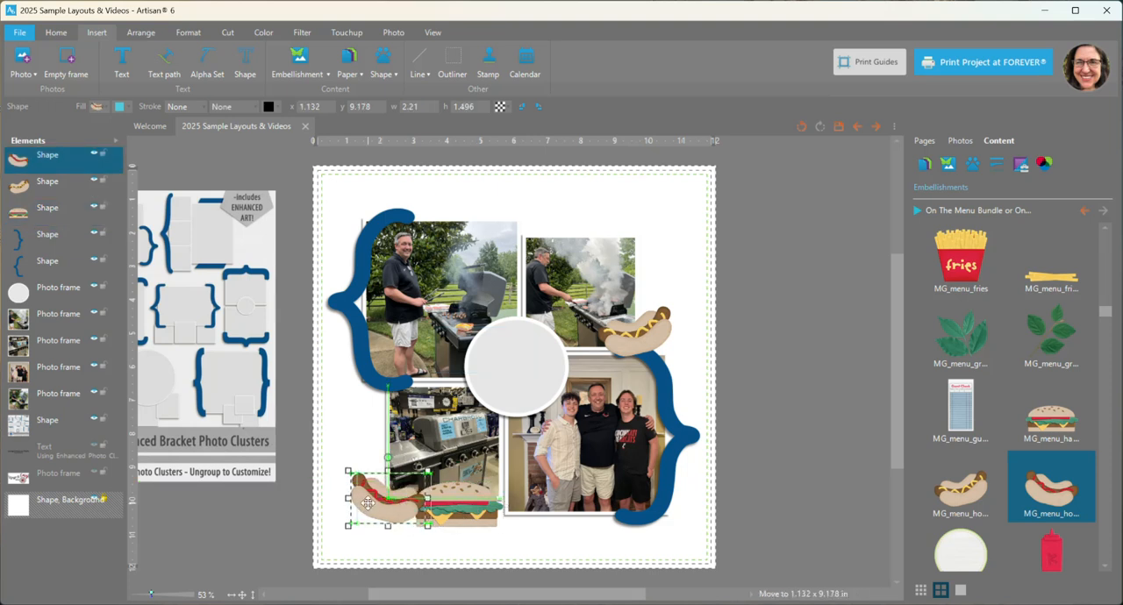
# Step: Rotate the ketchup hot dog slightly clockwise and nudge it against the hamburger
pyautogui.moveTo(387, 457); pyautogui.dragTo(403, 461)
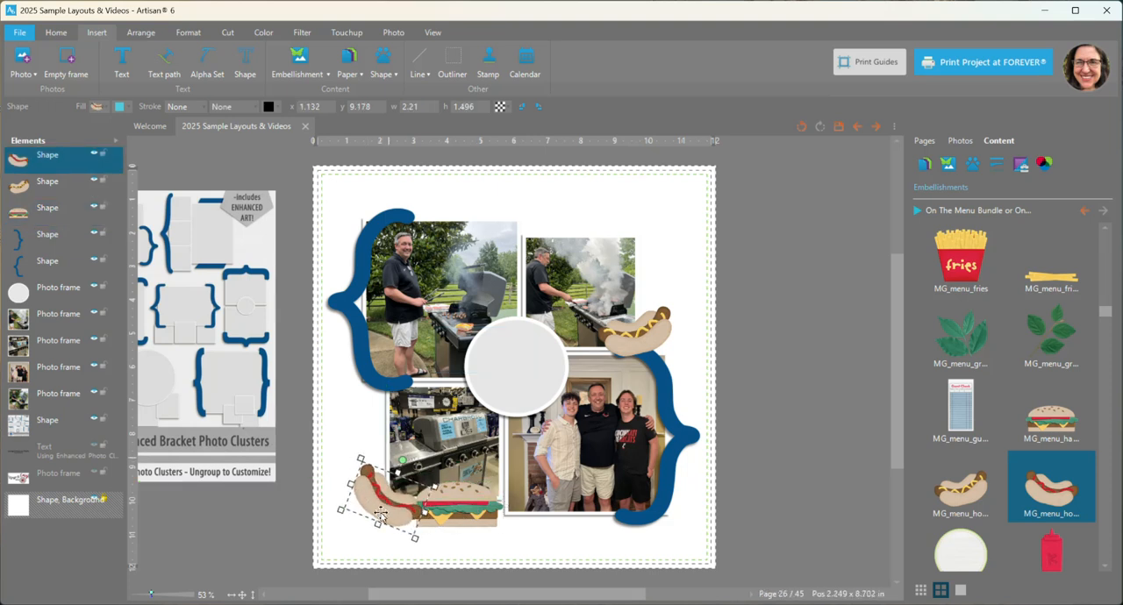
pyautogui.moveTo(391, 507); pyautogui.dragTo(393, 508)
pyautogui.click(754, 367)
pyautogui.scroll(1, 756, 352)
pyautogui.scroll(-1, 755, 352)
pyautogui.scroll(1, 755, 352)
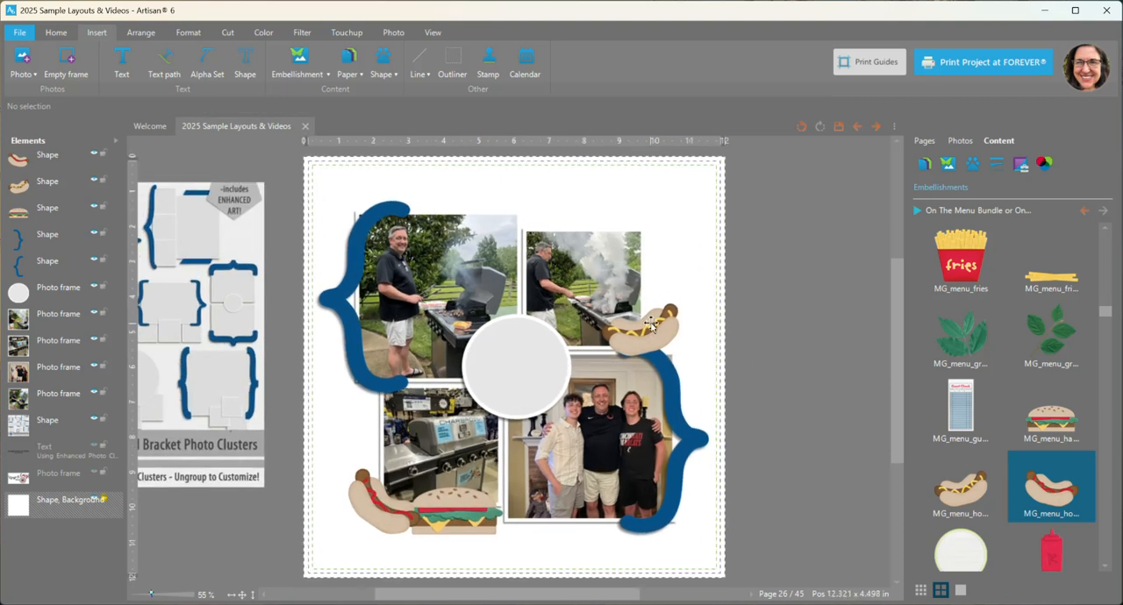
# Step: Add the pink gingham paper to the page and place it just above the background, behind the photo cluster
pyautogui.click(947, 164)
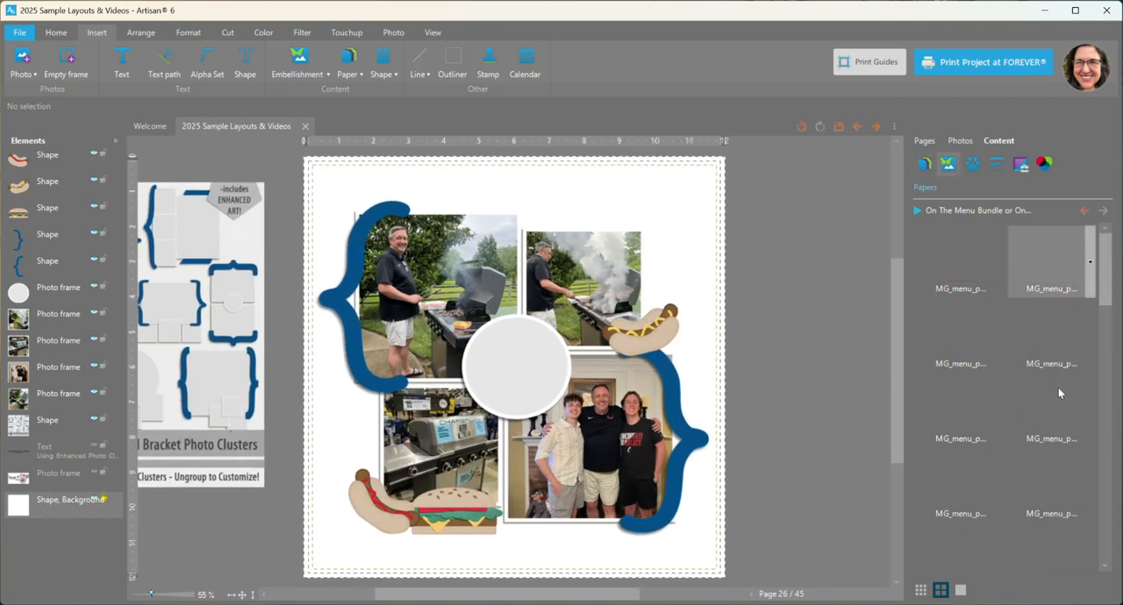
pyautogui.scroll(-3, 998, 358)
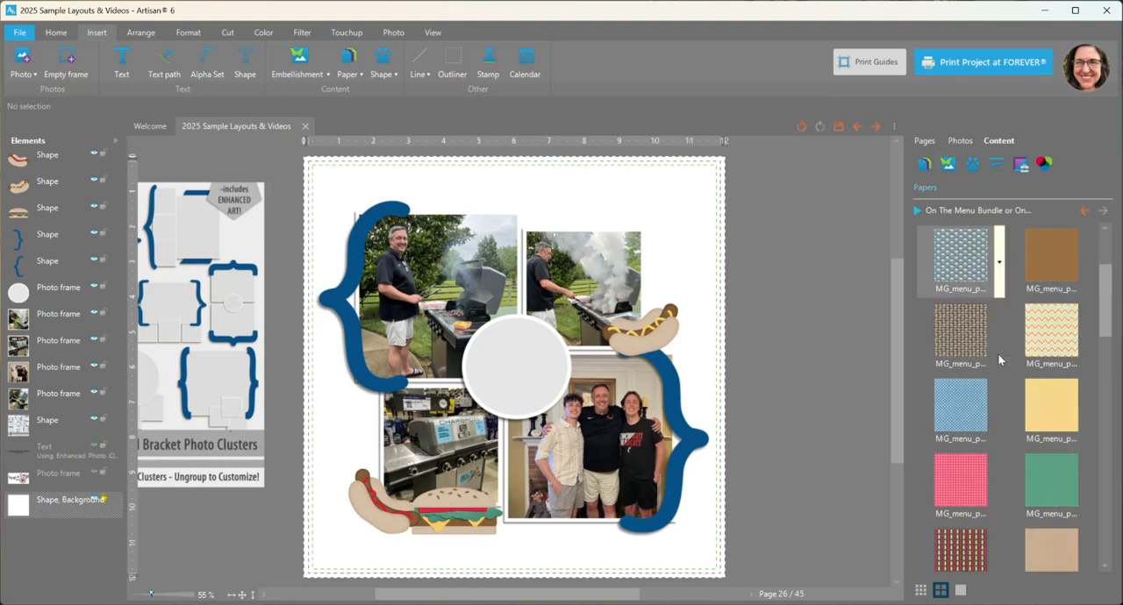
pyautogui.scroll(-1, 998, 353)
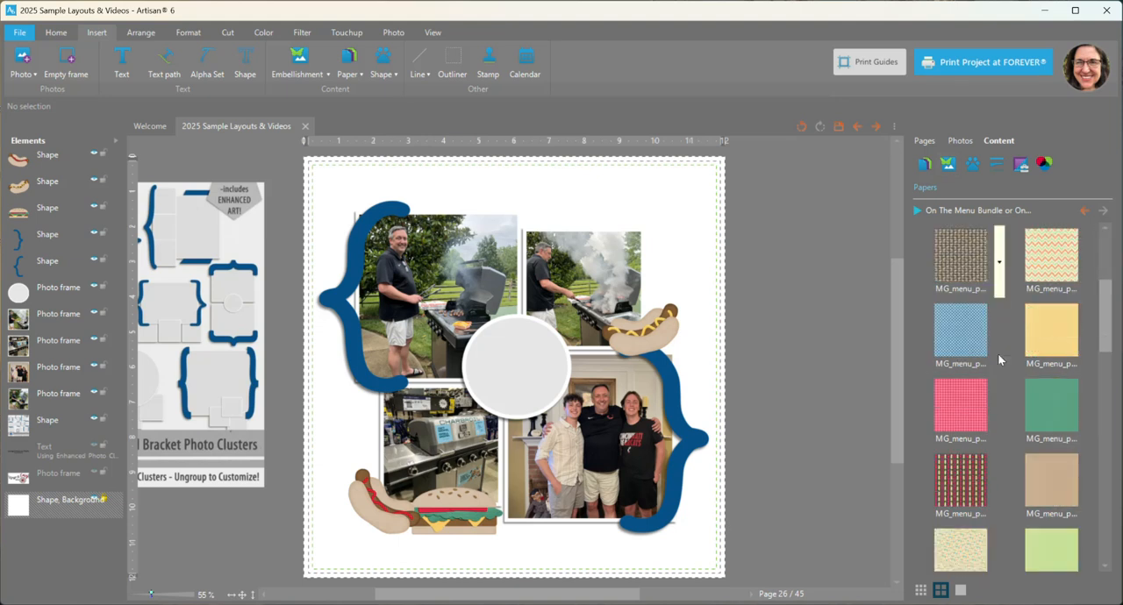
pyautogui.rightClick(959, 390)
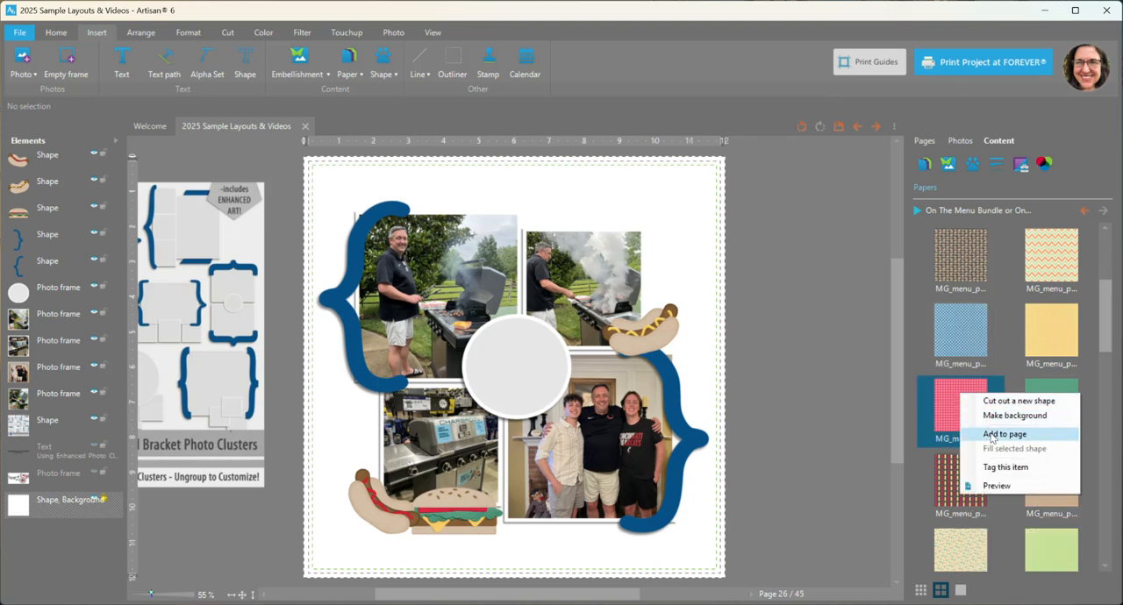
pyautogui.click(994, 436)
pyautogui.moveTo(50, 161); pyautogui.dragTo(47, 505)
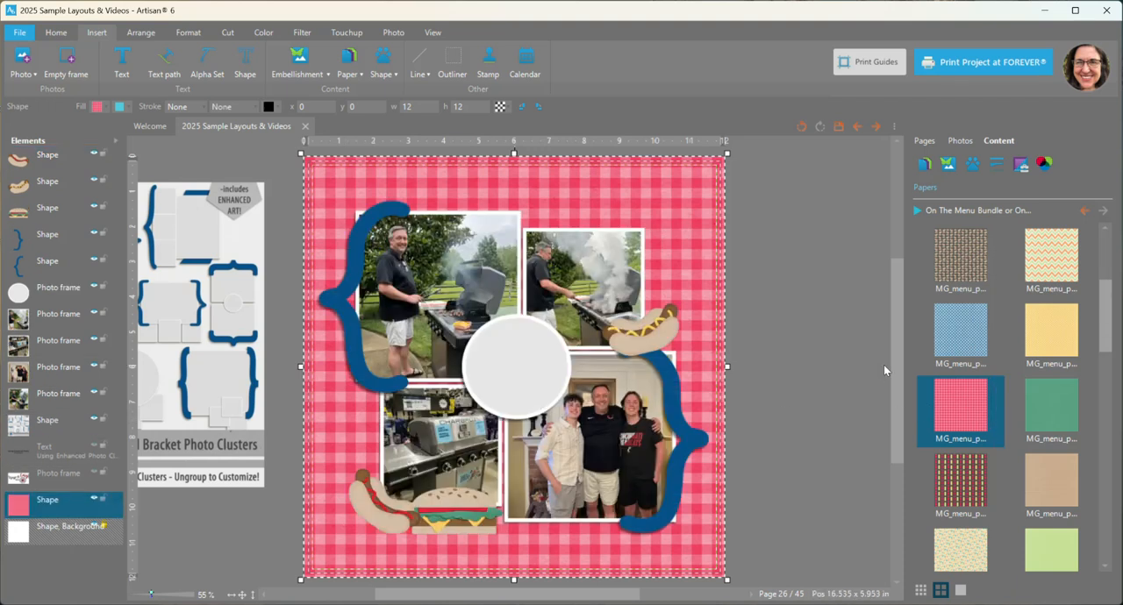
# Step: Add the plain white paper to the page and set its size to 11 by 11 inches
pyautogui.scroll(-1, 1027, 474)
pyautogui.scroll(-4, 1022, 474)
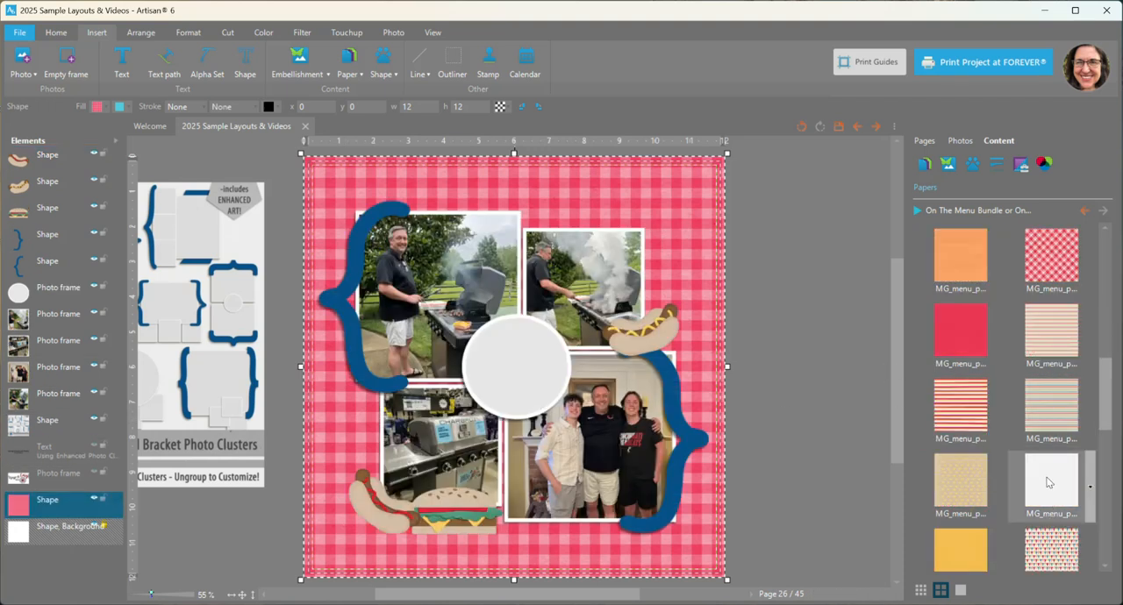
pyautogui.rightClick(1047, 481)
pyautogui.click(1061, 514)
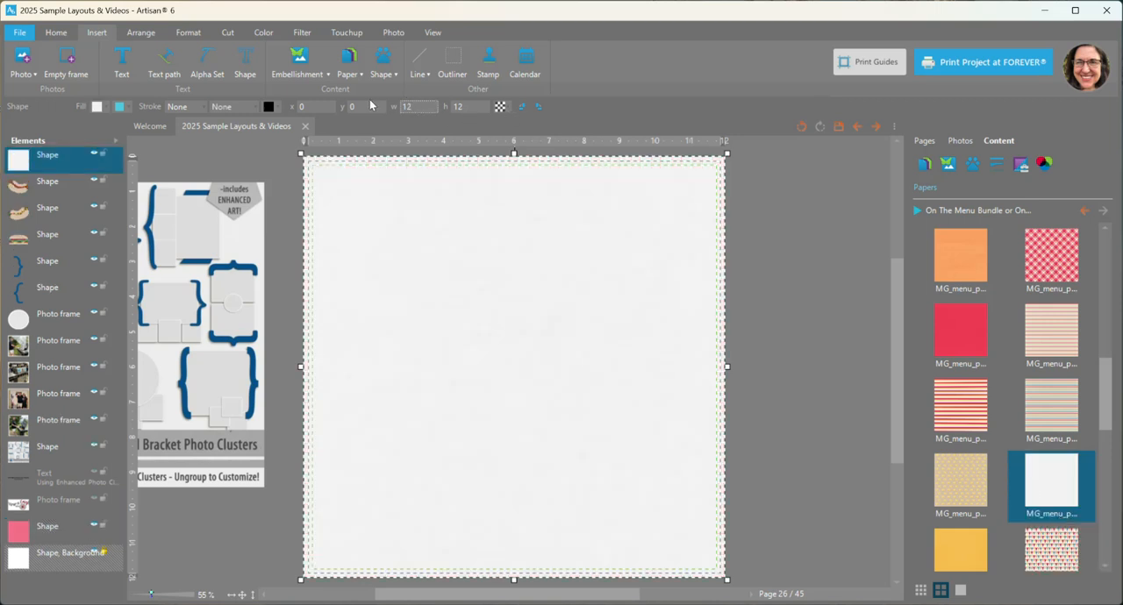
pyautogui.write('11')
pyautogui.press('Return')
pyautogui.press('Tab')
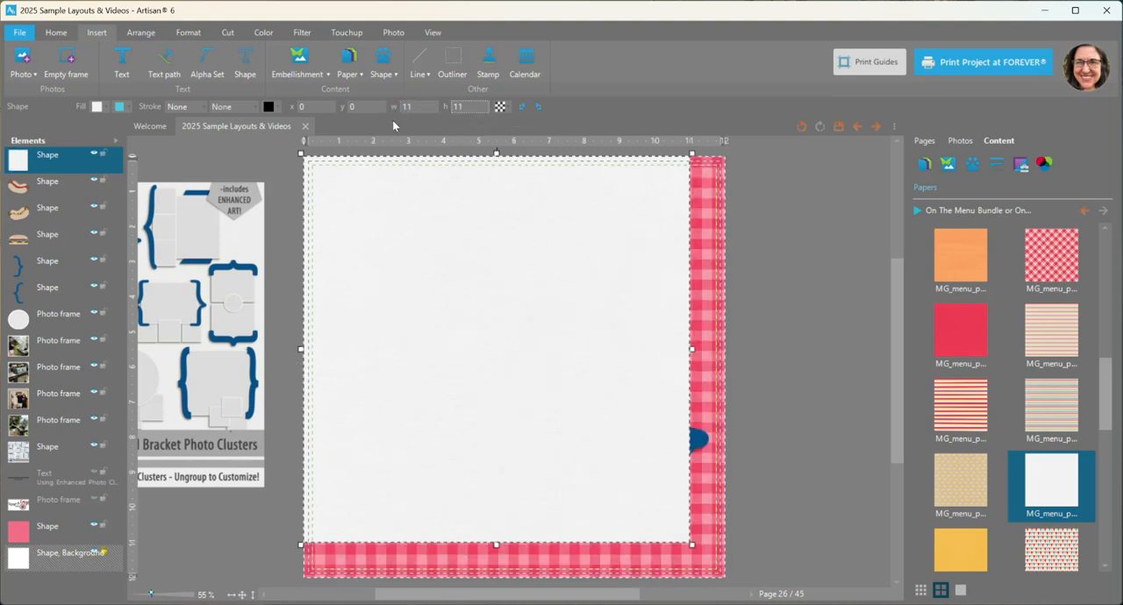
# Step: Move the white paper directly above the gingham paper in the stacking order and align both papers' centres horizontally and vertically
pyautogui.moveTo(52, 168); pyautogui.dragTo(64, 518)
pyautogui.keyDown('ctrl'); pyautogui.click(53, 526); pyautogui.keyUp('ctrl')
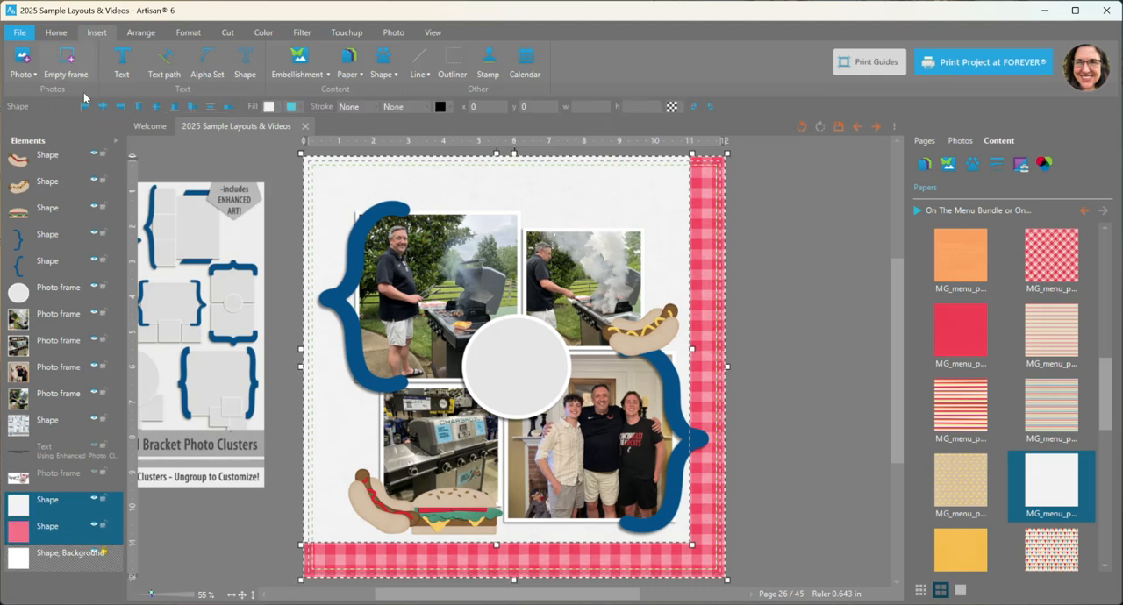
pyautogui.click(102, 107)
pyautogui.click(156, 106)
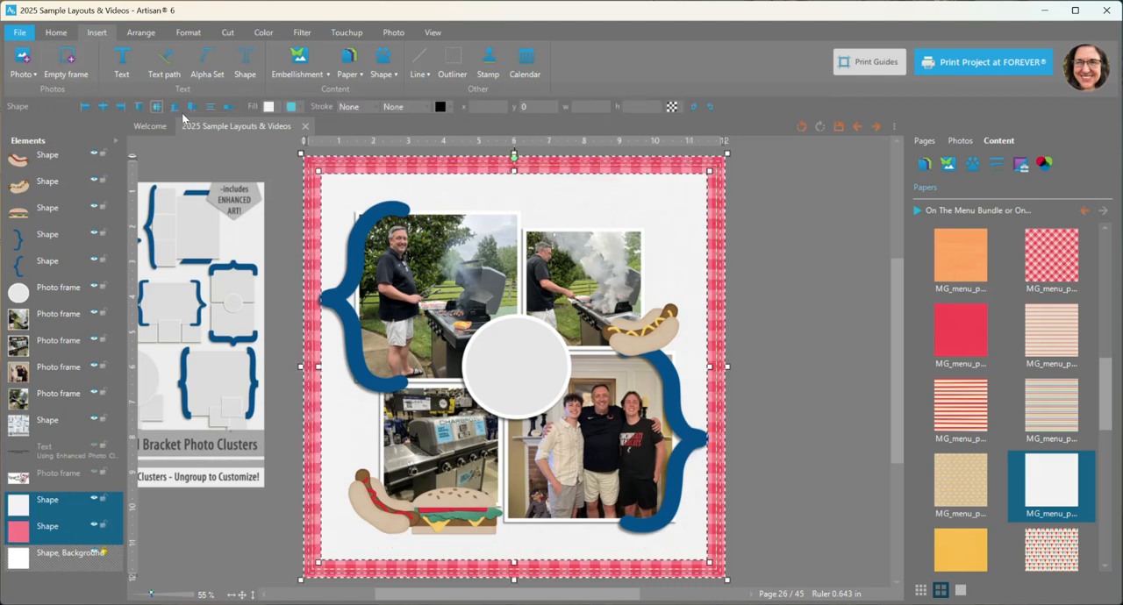
pyautogui.click(836, 377)
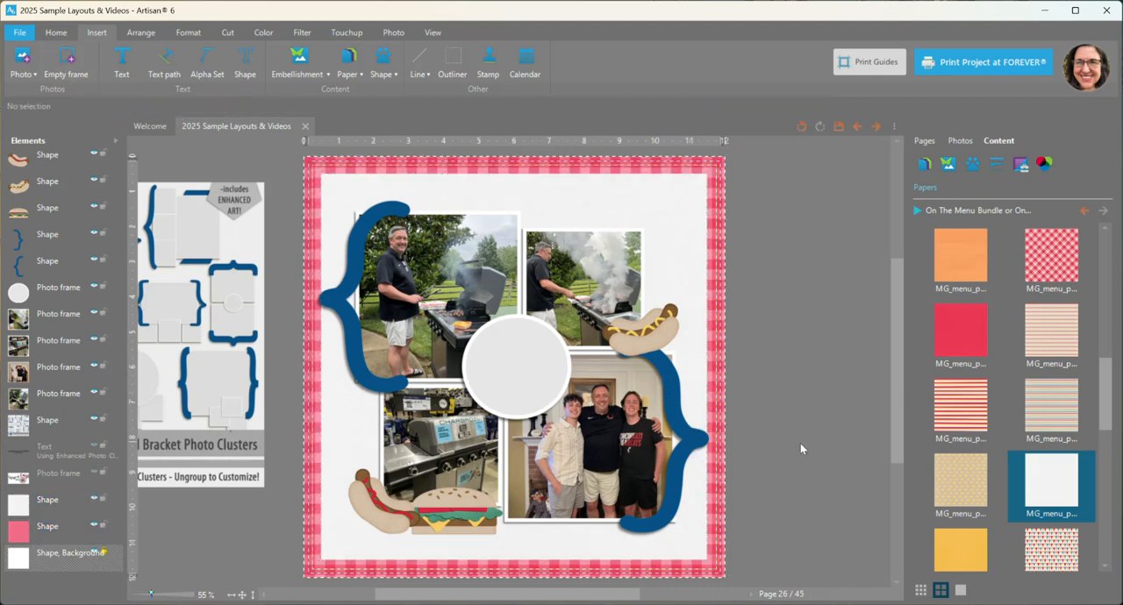
pyautogui.click(671, 417)
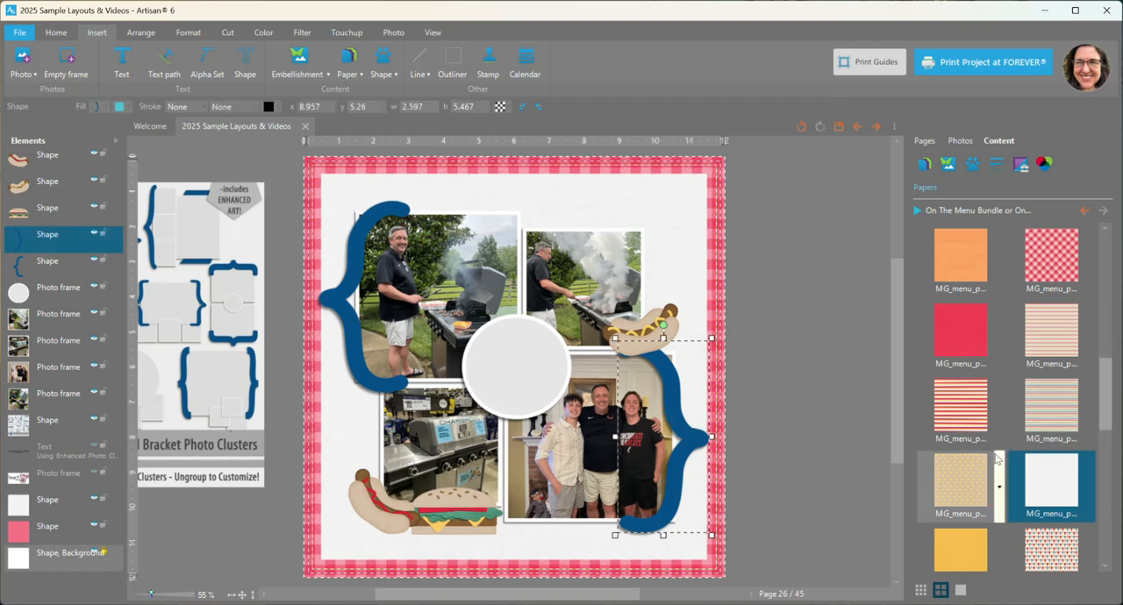
pyautogui.scroll(5, 999, 456)
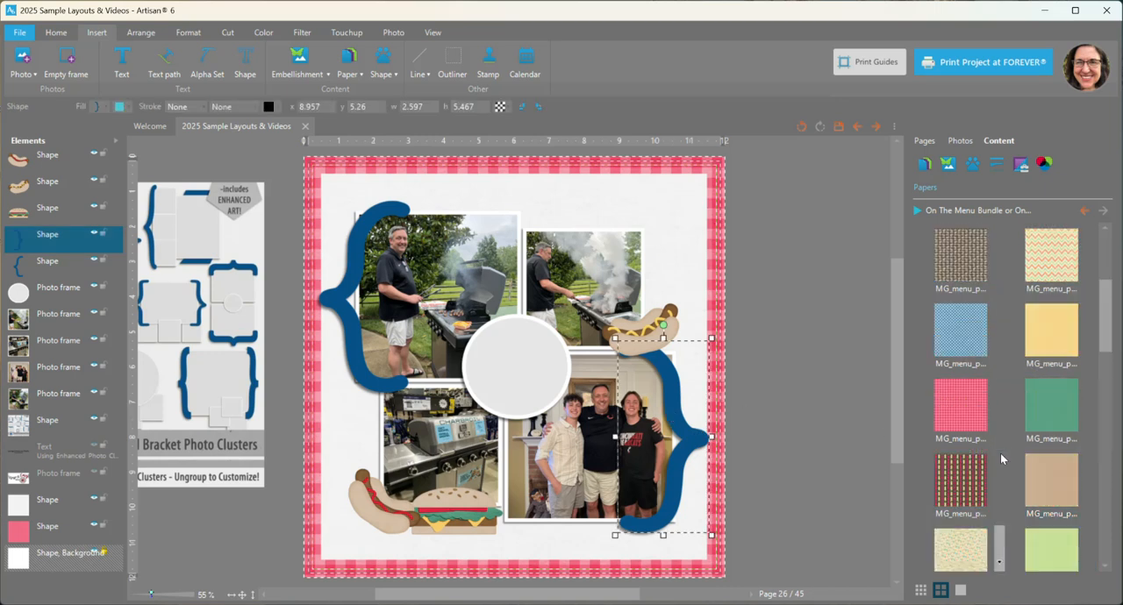
pyautogui.rightClick(962, 338)
pyautogui.click(983, 377)
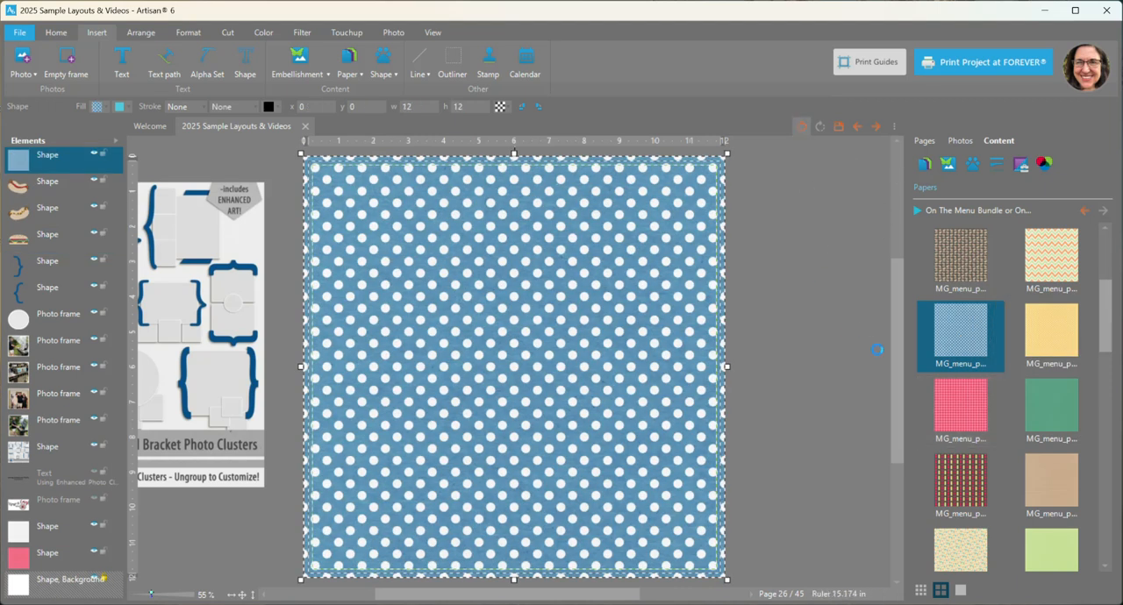
pyautogui.hotkey('ctrl', 'z')
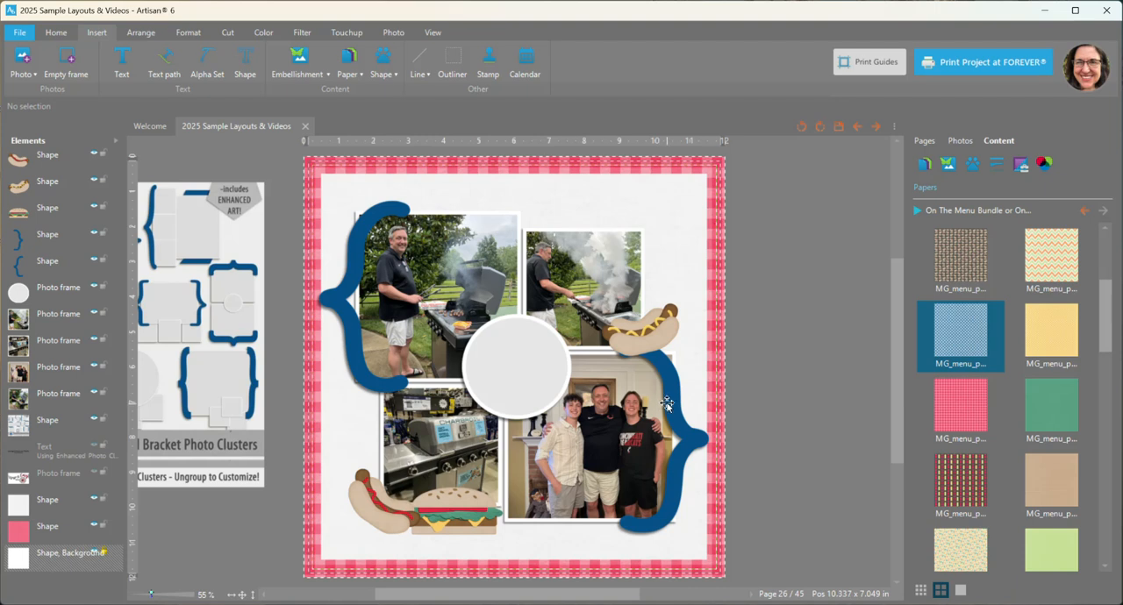
# Step: Select both bracket shapes around the photo cluster and fill them with the blue polka-dot paper MG_menu_pp_dots1
pyautogui.click(663, 406)
pyautogui.keyDown('shift'); pyautogui.click(349, 260); pyautogui.keyUp('shift')
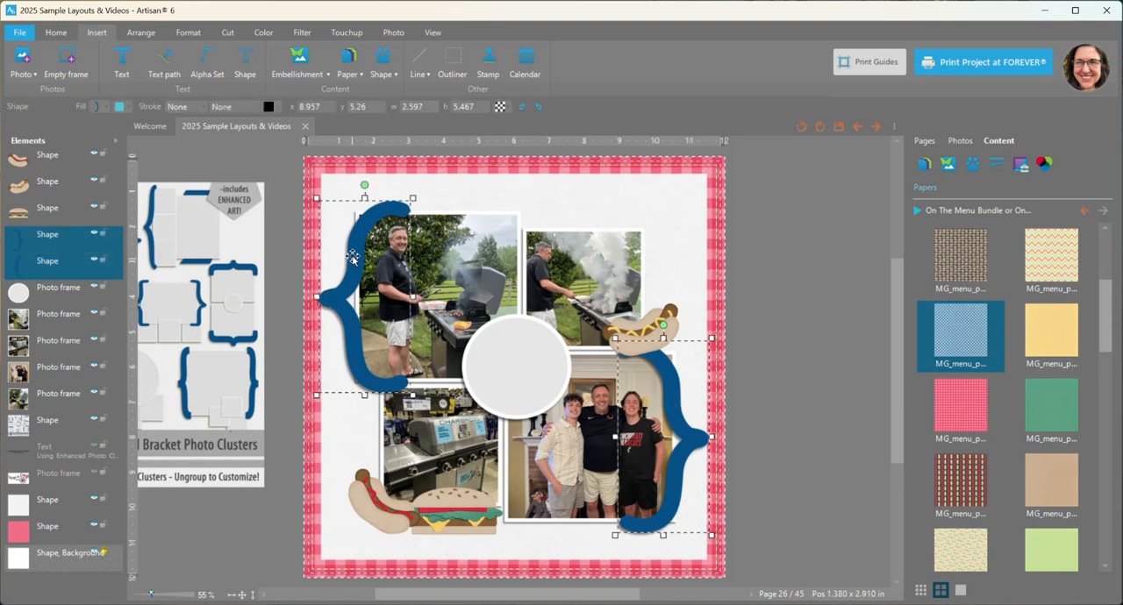
pyautogui.rightClick(962, 321)
pyautogui.click(1005, 383)
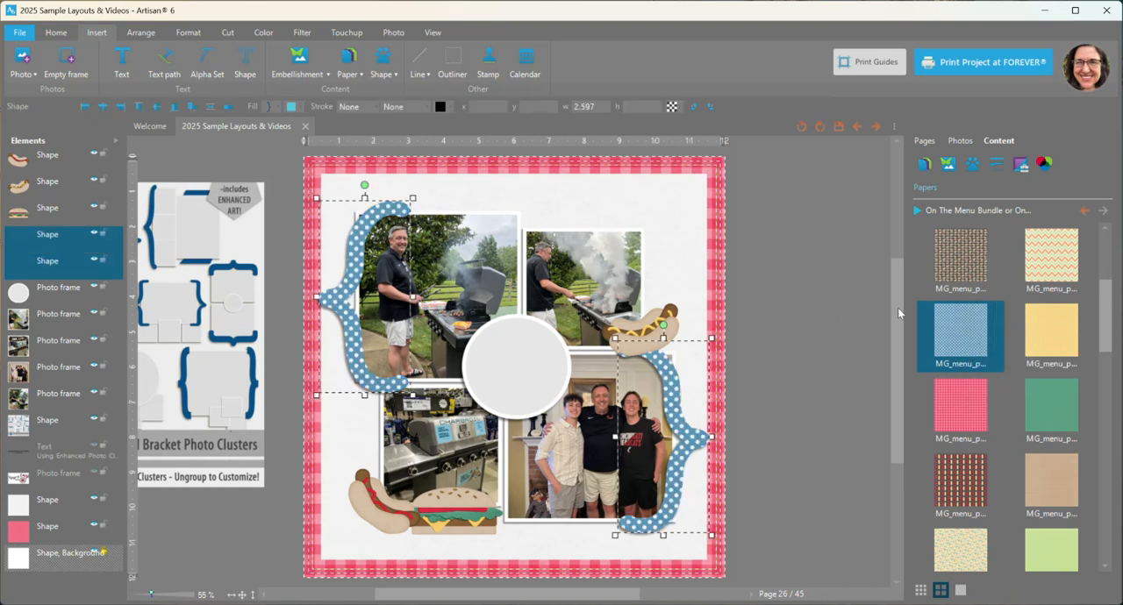
# Step: Try filling both brackets with the blue gingham paper from the On The Menu papers
pyautogui.scroll(-6, 1009, 451)
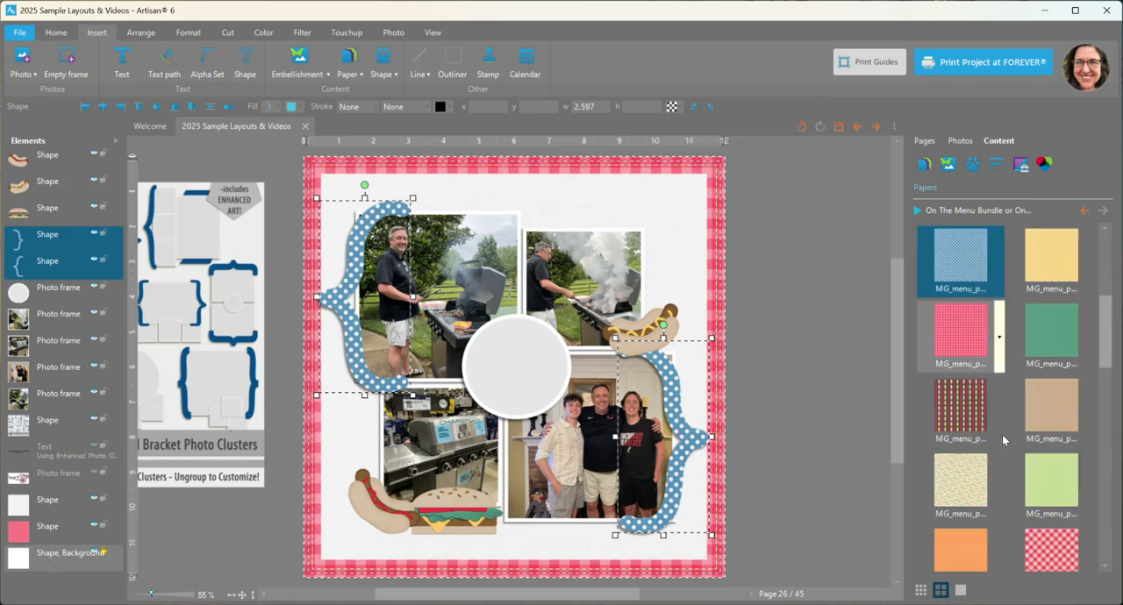
pyautogui.scroll(-5, 1006, 444)
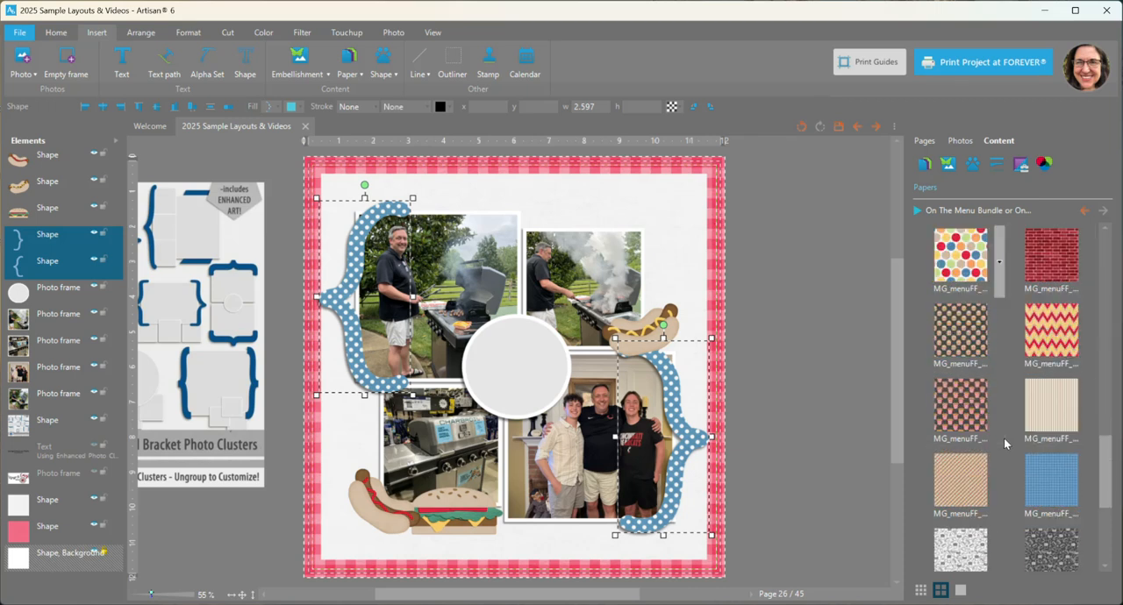
pyautogui.rightClick(1053, 486)
pyautogui.click(1053, 542)
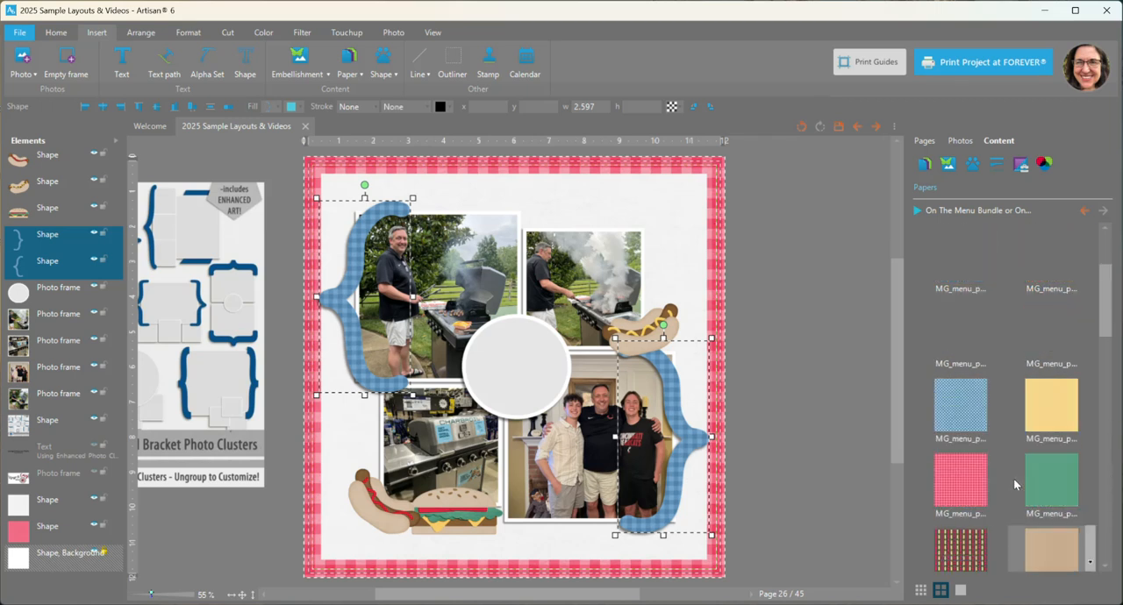
# Step: Fill both selected brackets with the solid blue textured paper and clear the selection
pyautogui.rightClick(1041, 342)
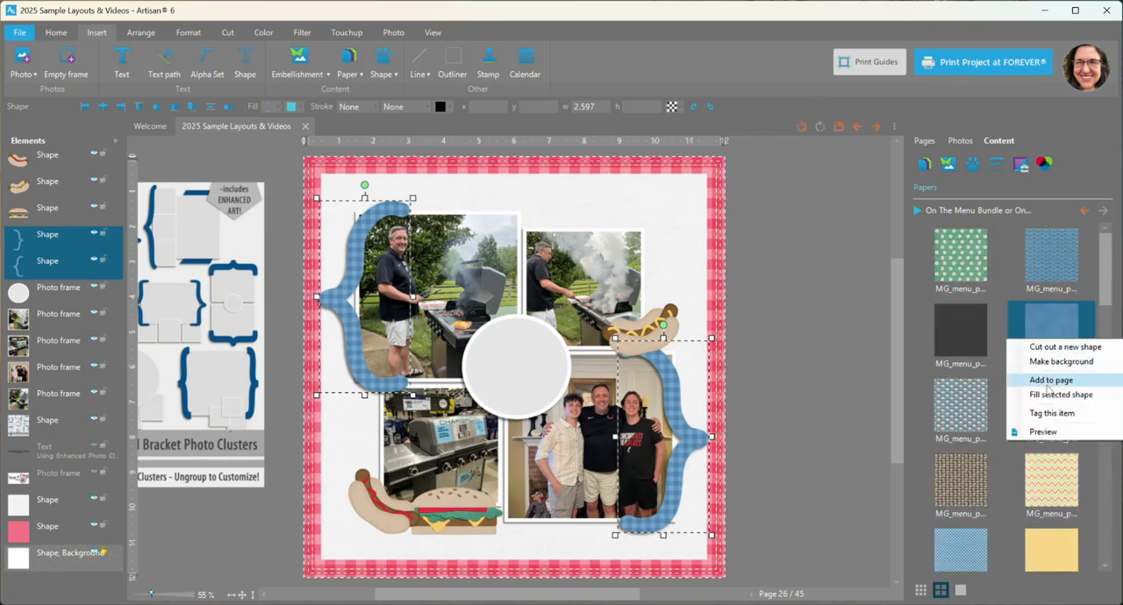
pyautogui.click(1047, 395)
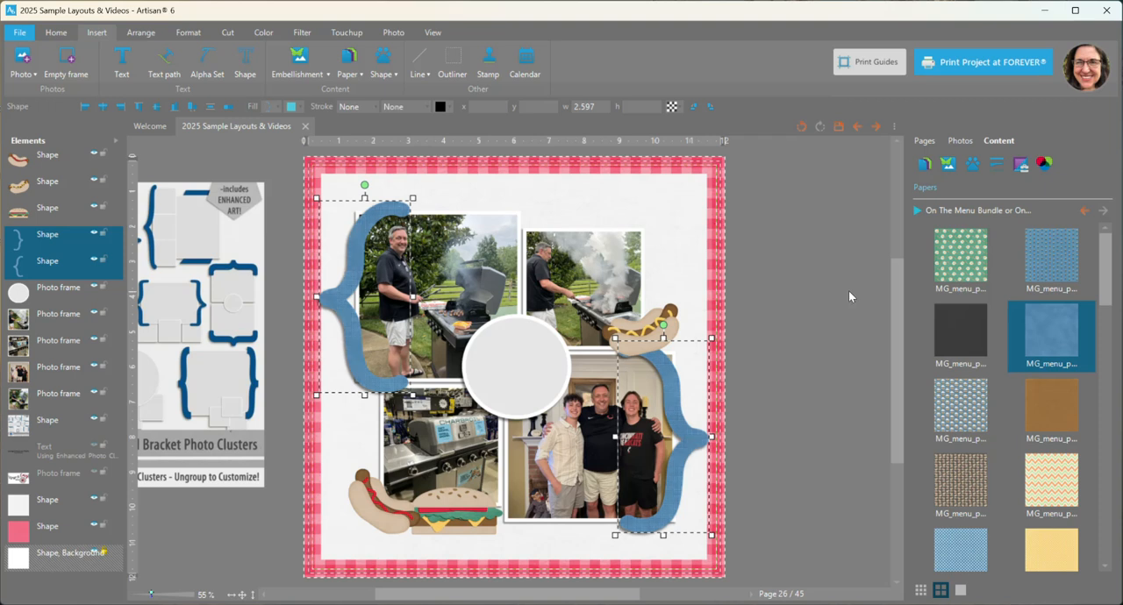
pyautogui.click(841, 279)
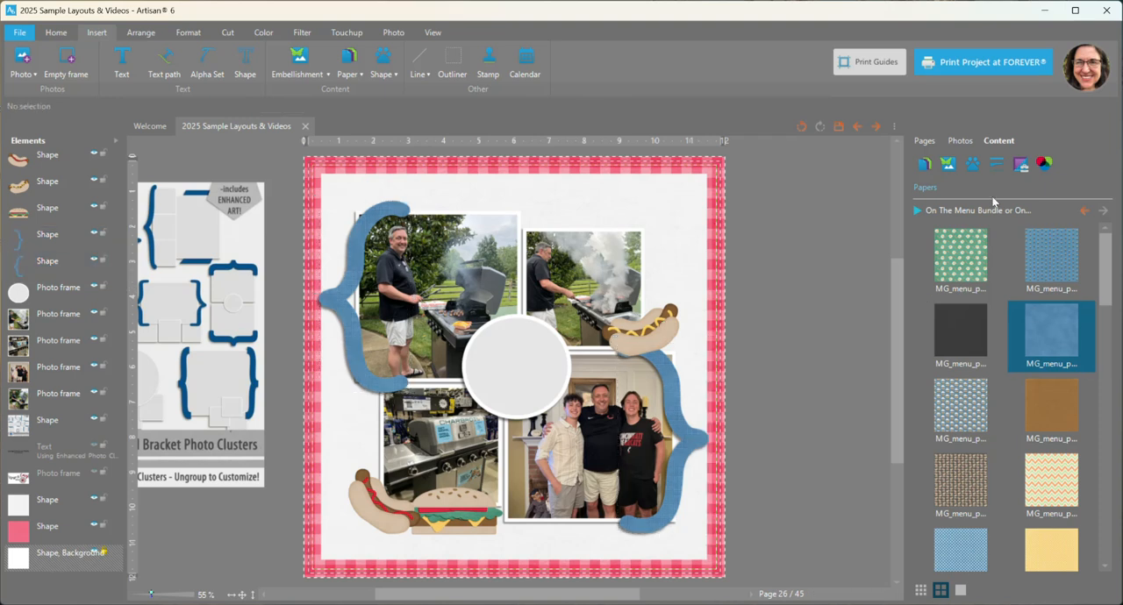
# Step: Add the yellow "Let's Eat!" word art to the page, enlarge it slightly and place it across the top of the upper-right photo
pyautogui.scroll(-8, 1016, 444)
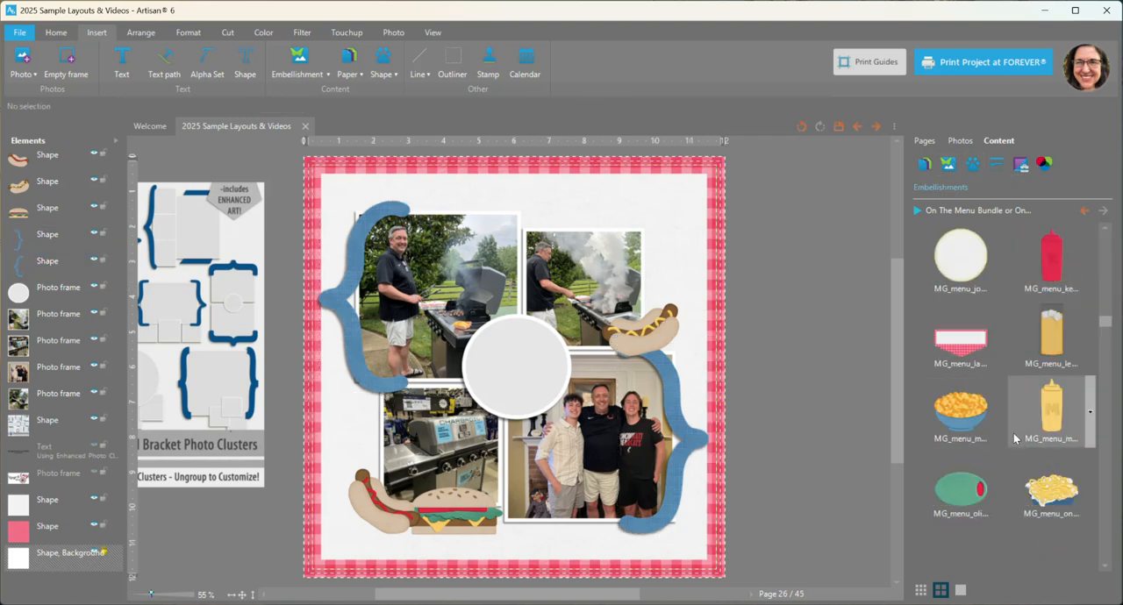
pyautogui.scroll(-4, 1010, 433)
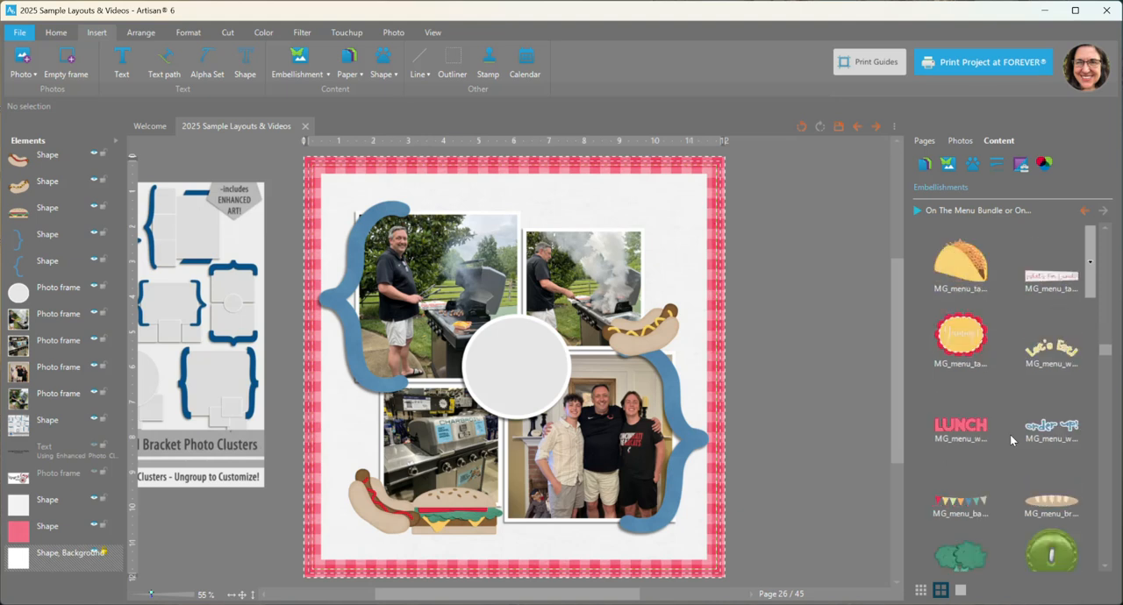
pyautogui.rightClick(1062, 349)
pyautogui.click(1069, 359)
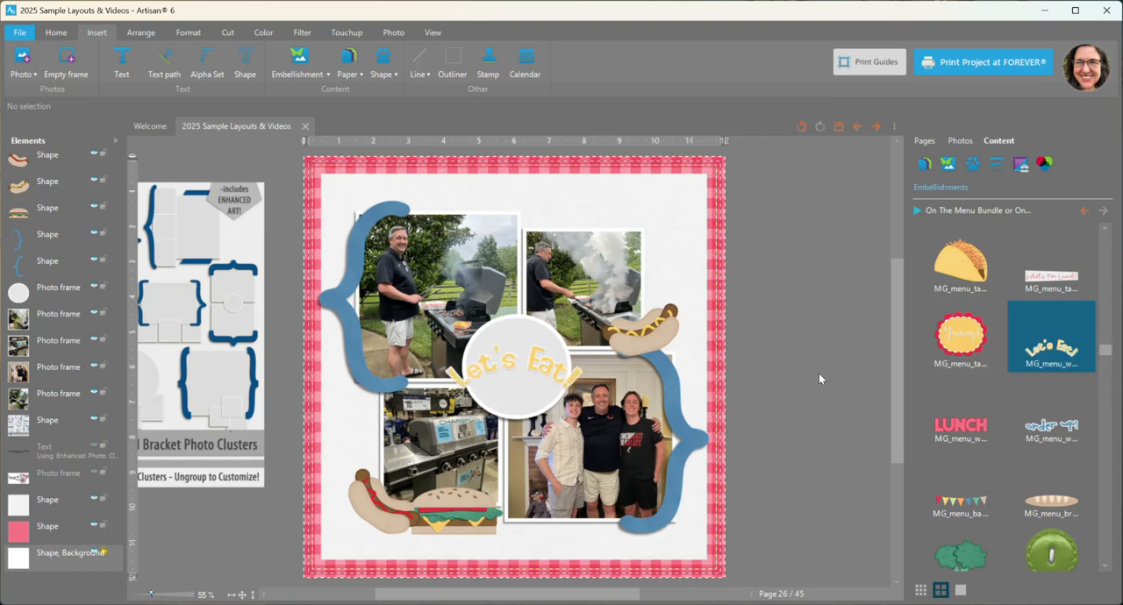
pyautogui.moveTo(531, 360); pyautogui.dragTo(593, 220)
pyautogui.moveTo(650, 249); pyautogui.dragTo(676, 257)
pyautogui.moveTo(615, 227); pyautogui.dragTo(604, 218)
# Step: Format the text of the central circle photo frame with the layout method Fill the shape with text
pyautogui.click(536, 371)
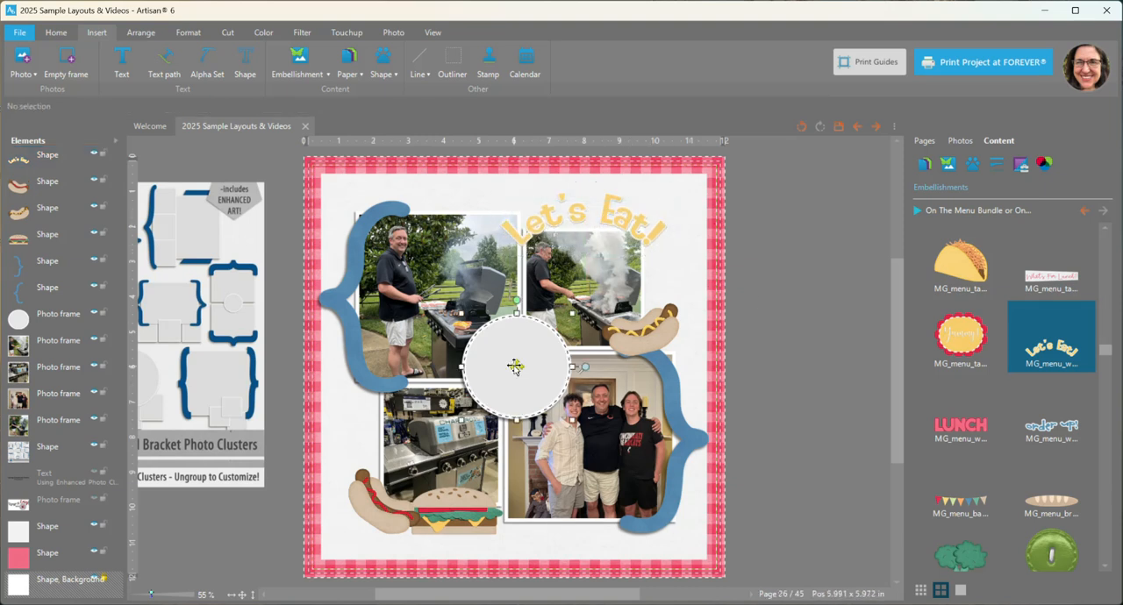
pyautogui.rightClick(514, 364)
pyautogui.moveTo(546, 310)
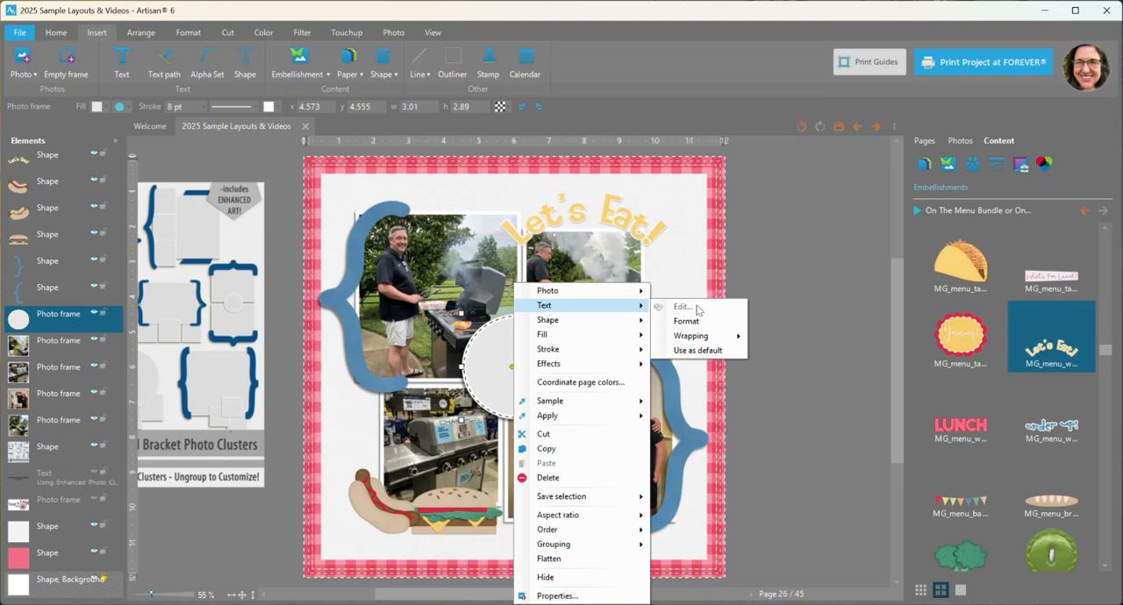
pyautogui.click(685, 321)
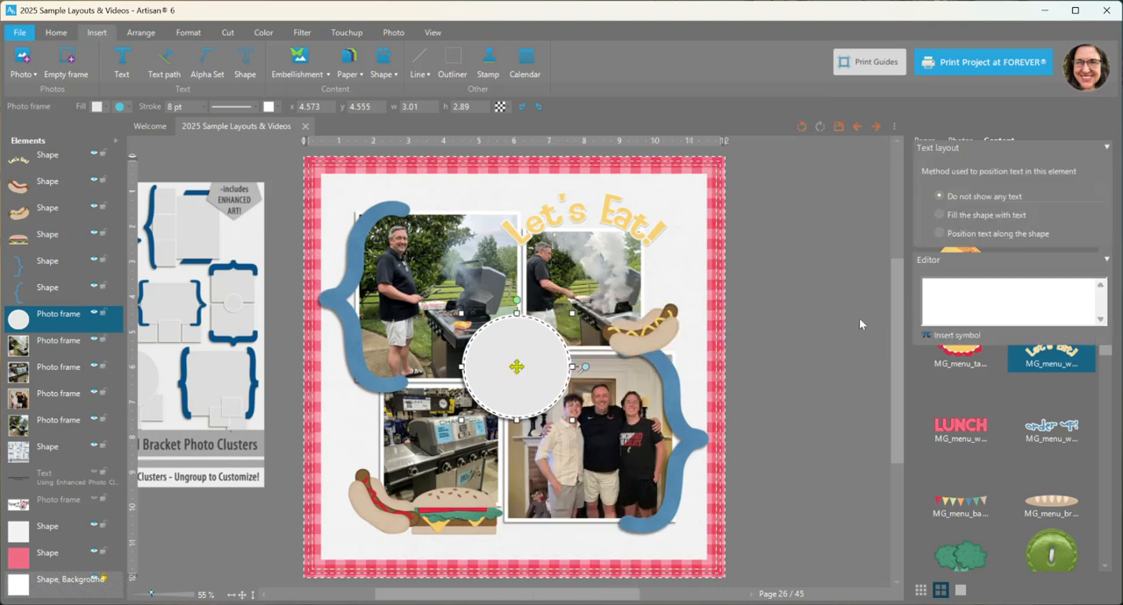
pyautogui.click(966, 216)
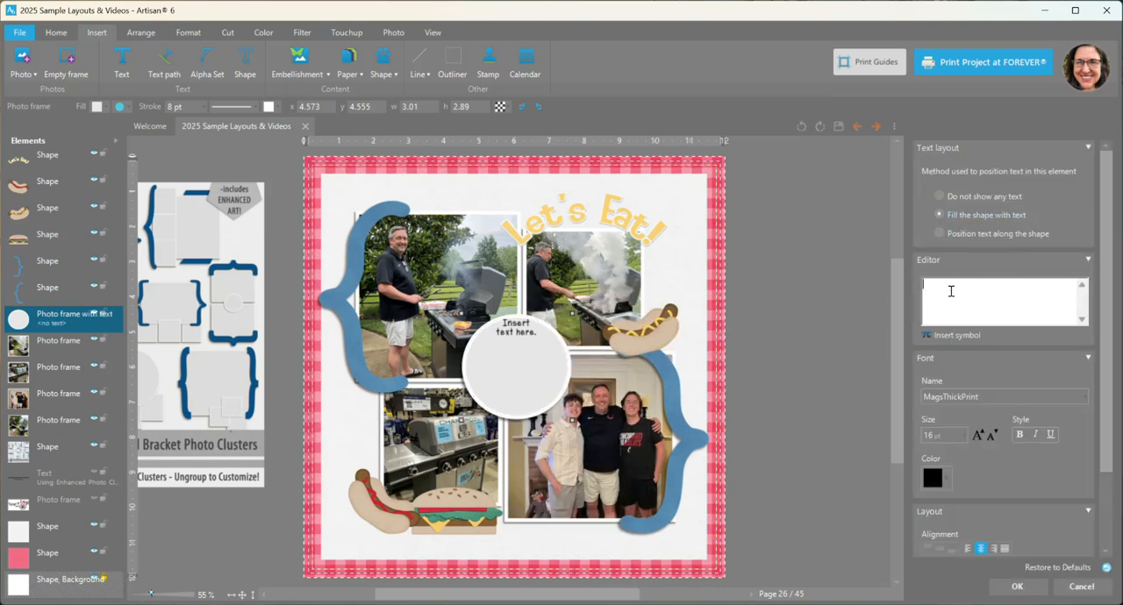
# Step: Start the circle's journaling with the father's first name and "finally got his new grill", correcting the misspelled "finally"
pyautogui.write('David findally got')
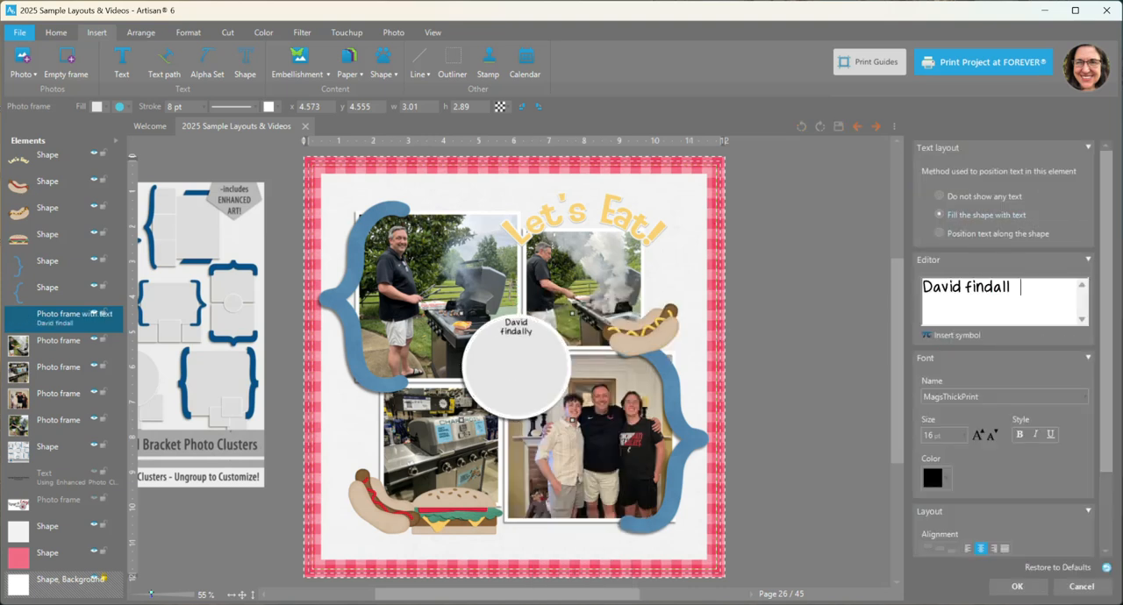
pyautogui.rightClick(986, 290)
pyautogui.click(973, 287)
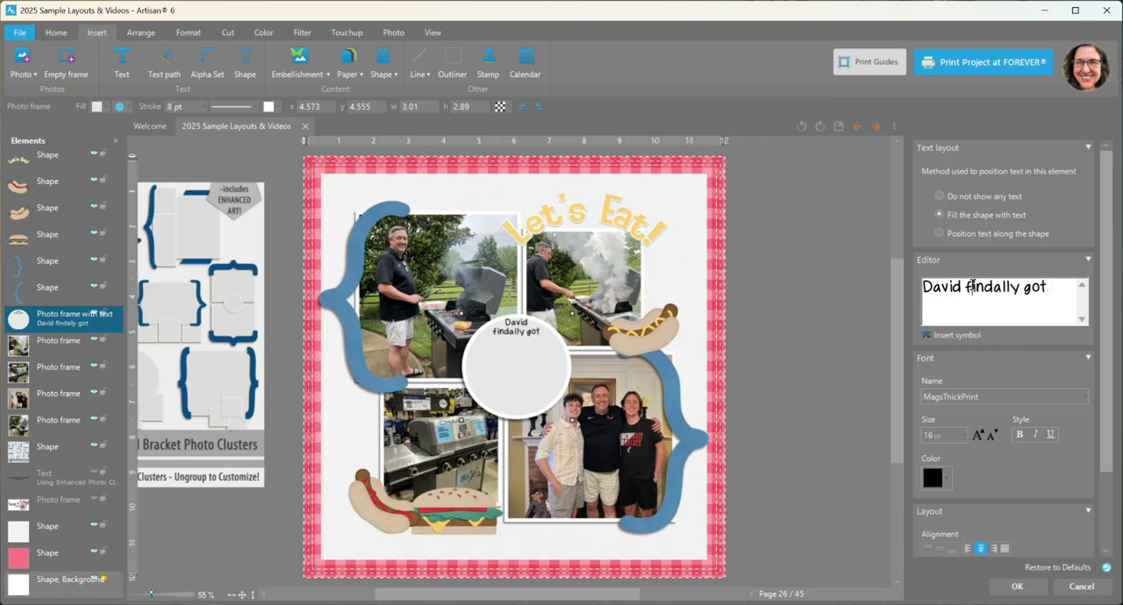
pyautogui.doubleClick(988, 287)
pyautogui.write('finally')
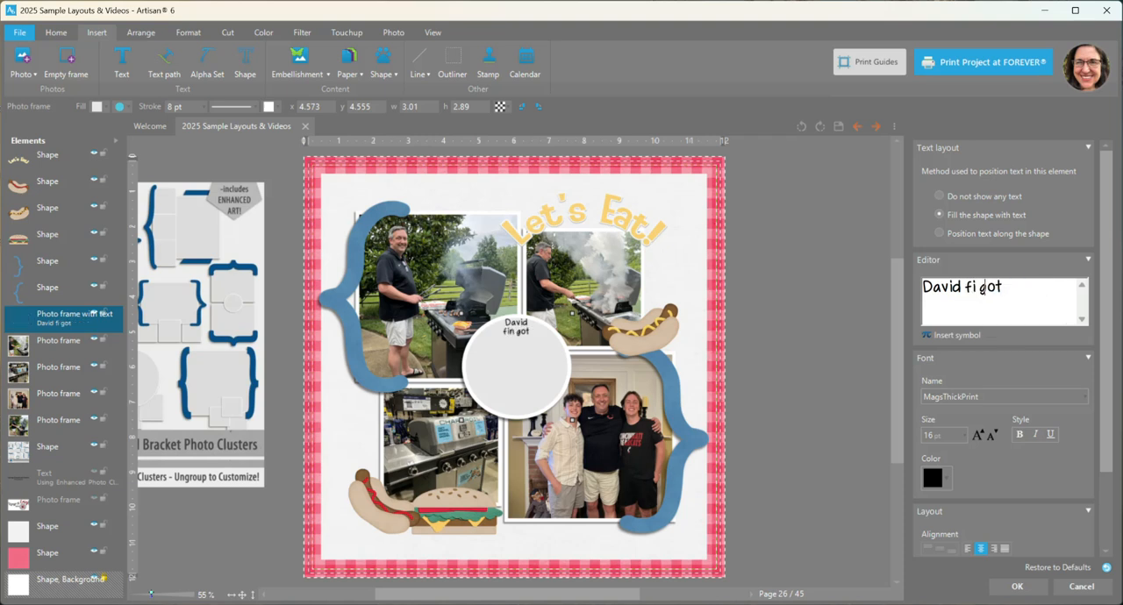
pyautogui.click(1046, 290)
pyautogui.write('his new grill.')
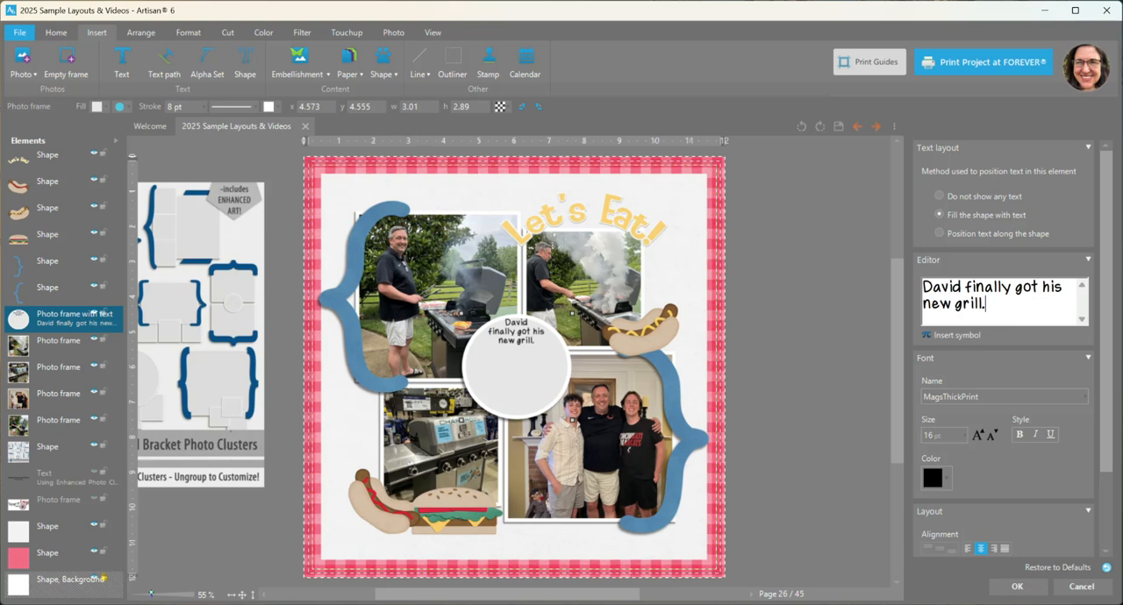
pyautogui.write(' The old o')
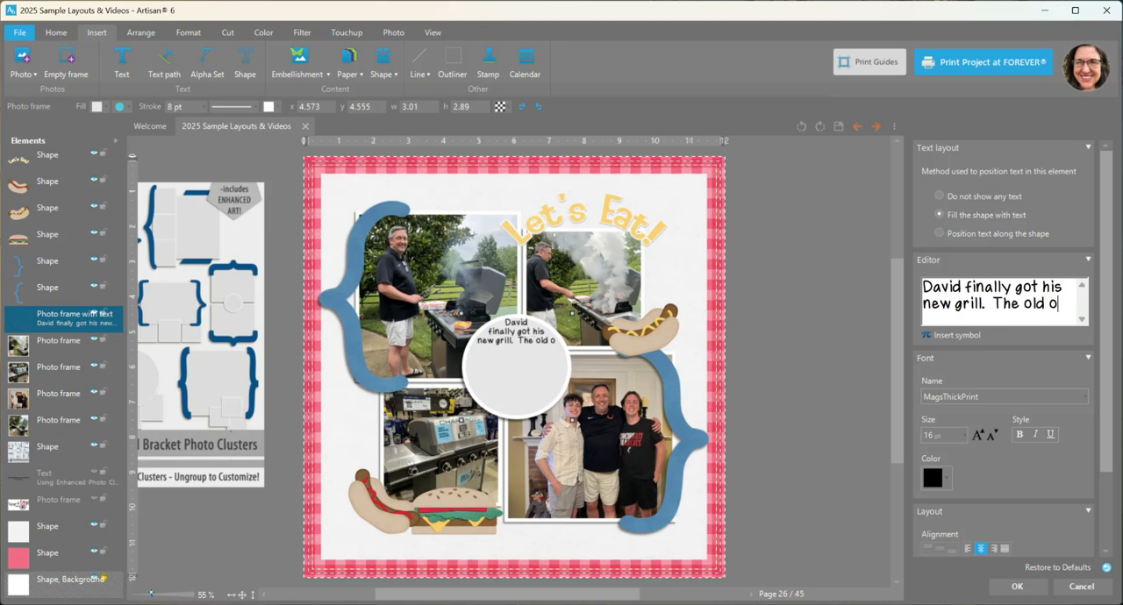
pyautogui.write('ne had completely rust')
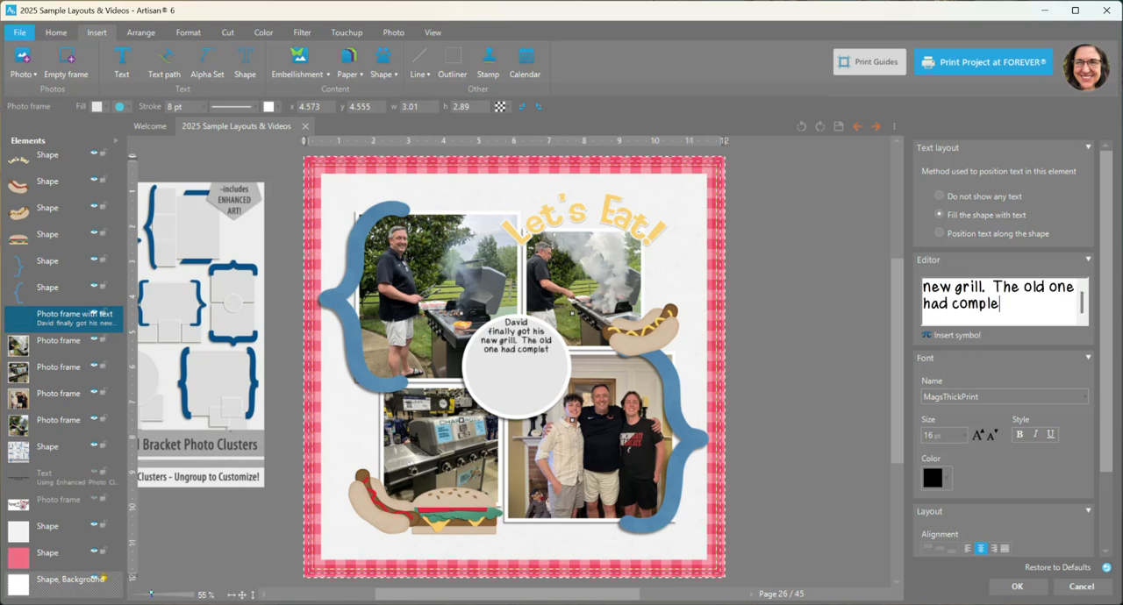
# Step: End the first journaling sentence with a period and add "The old one had completely rusted out!"
pyautogui.press('BackSpace')
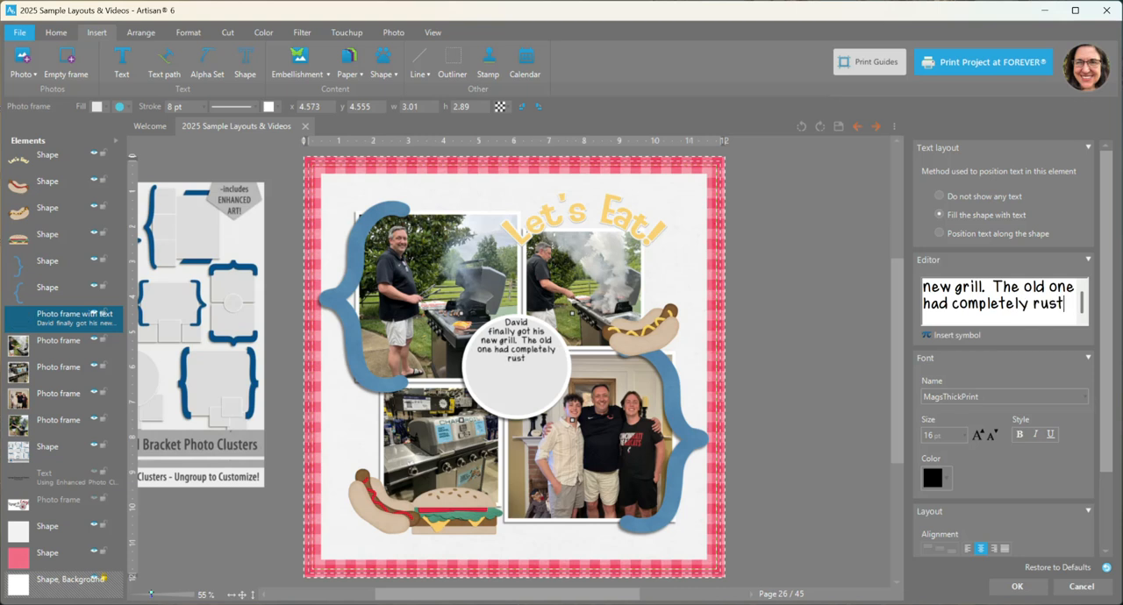
pyautogui.write('ed out')
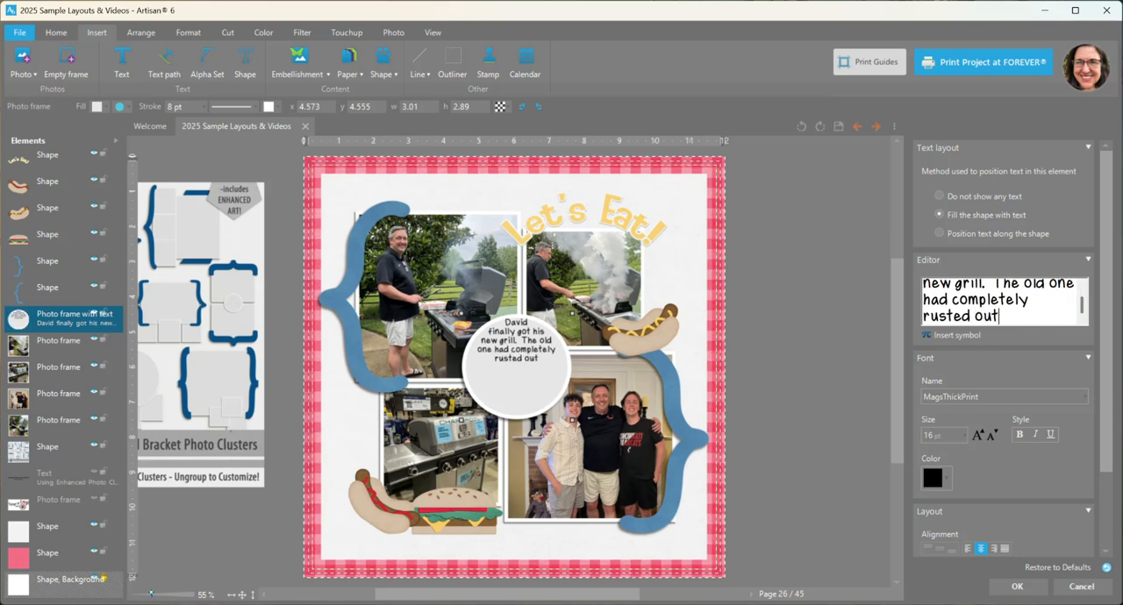
pyautogui.write('! His first')
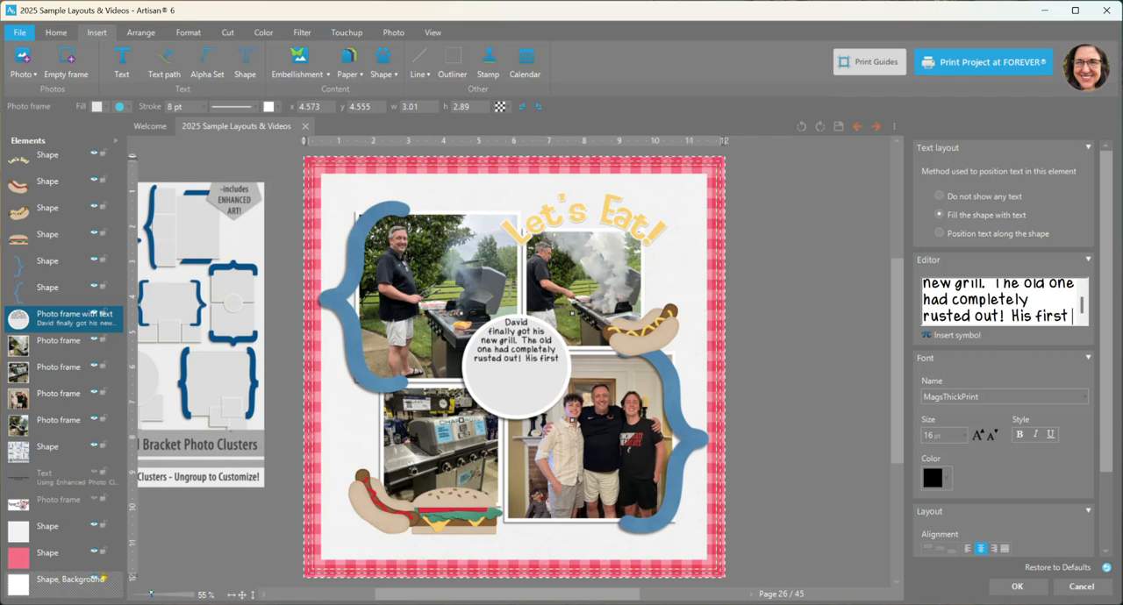
pyautogui.write(' cookout')
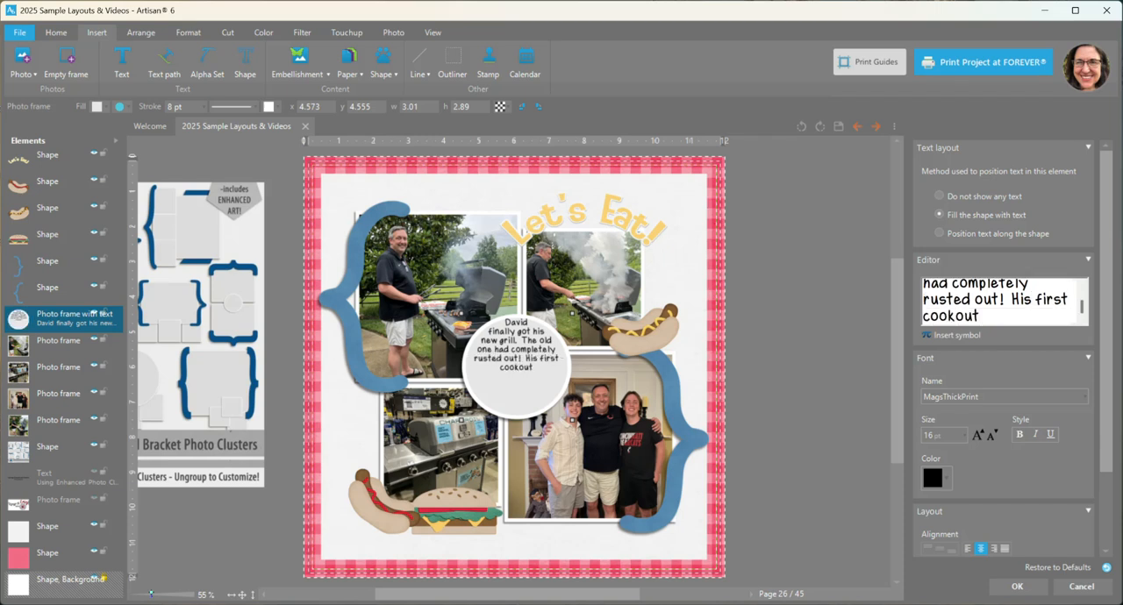
pyautogui.write(' on the new g')
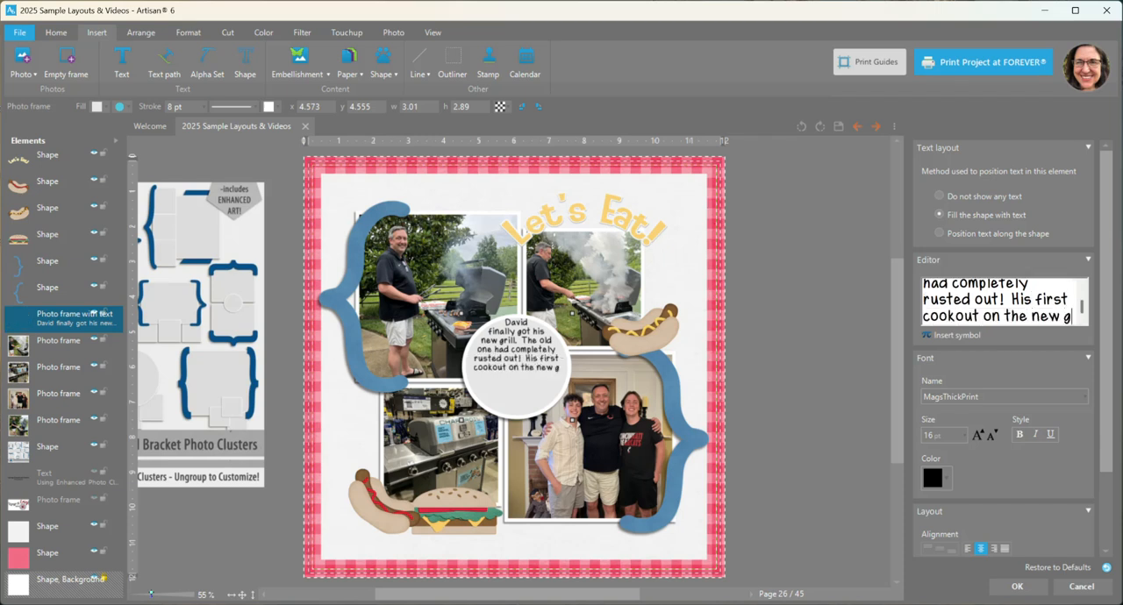
pyautogui.write('rill was for ')
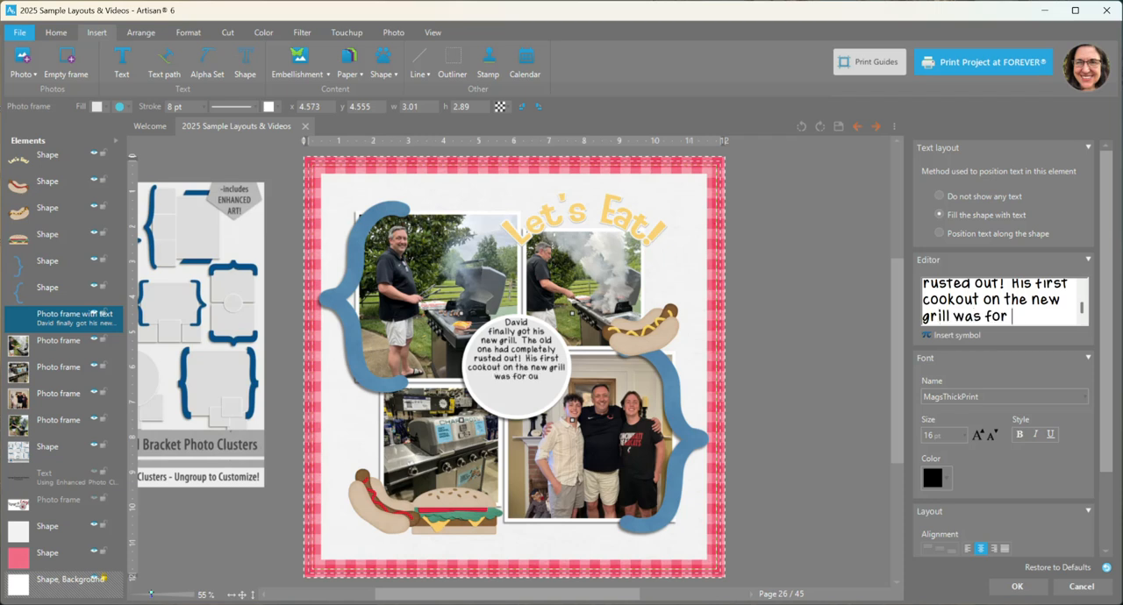
pyautogui.write('our combined fath')
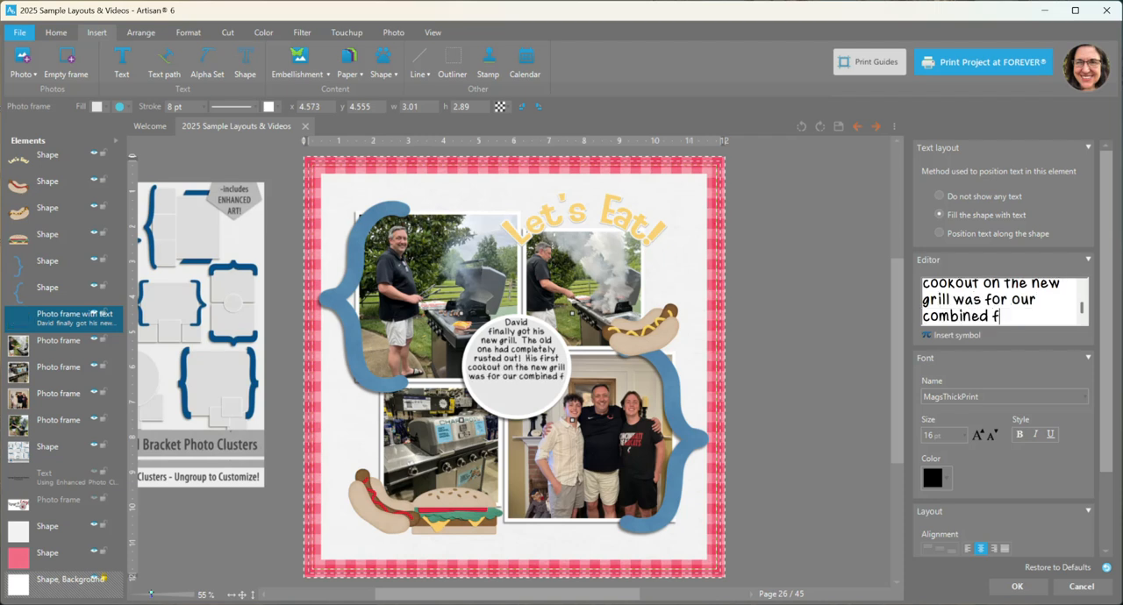
# Step: Add "Father's Day" to the end of the journaling, with both words capitalized and no trailing comma
pyautogui.press('BackSpace')
pyautogui.press('BackSpace')
pyautogui.press('BackSpace')
pyautogui.press('BackSpace')
pyautogui.write("Father's day")
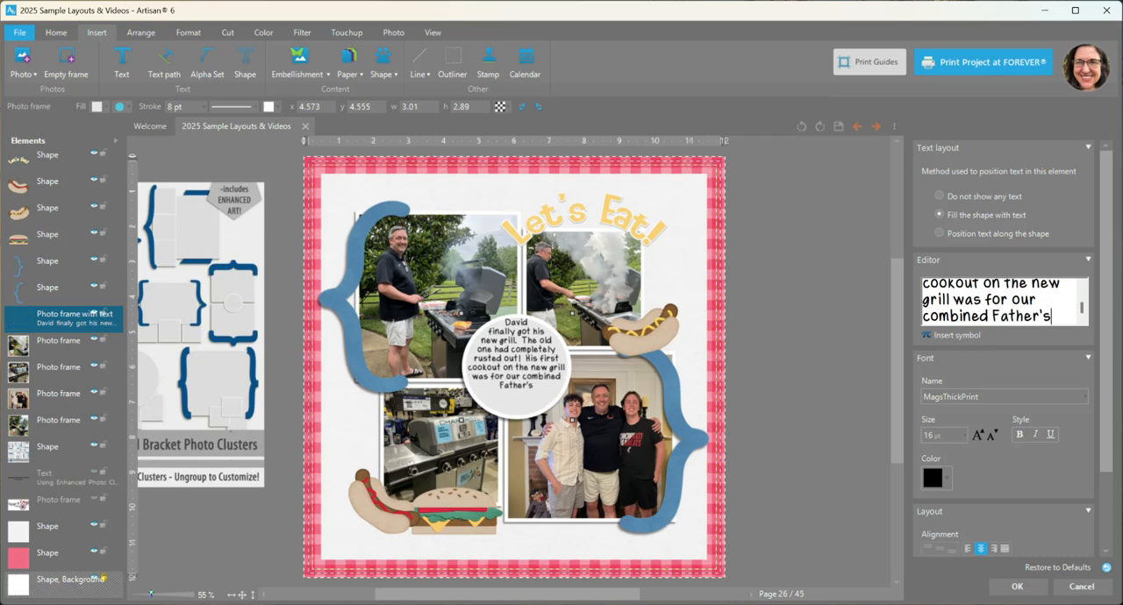
pyautogui.press('BackSpace')
pyautogui.press('BackSpace')
pyautogui.press('BackSpace')
pyautogui.write('Day,')
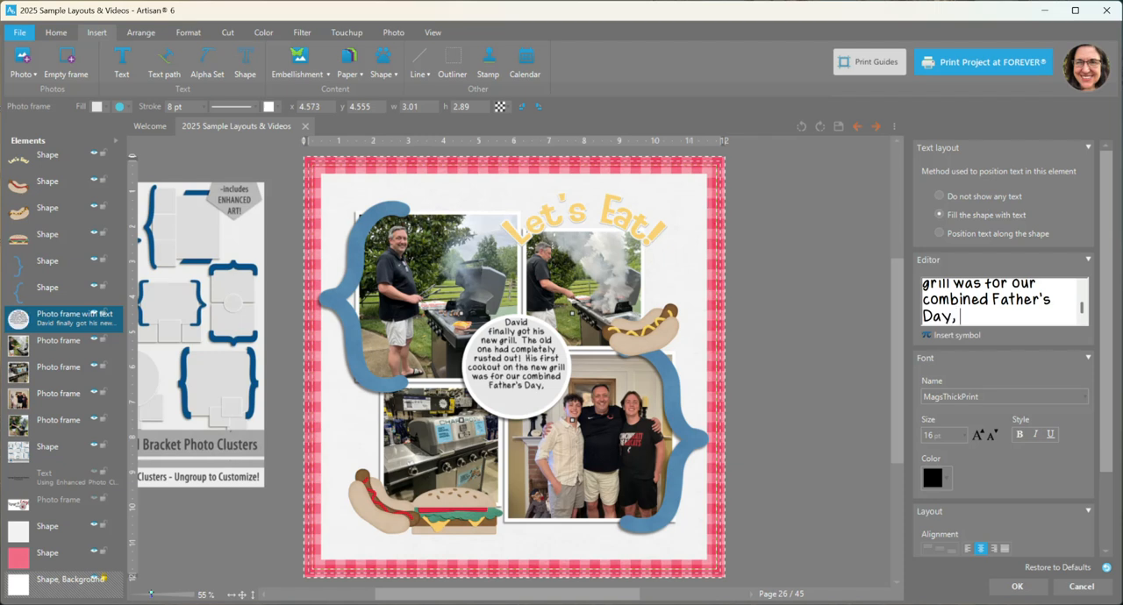
pyautogui.press('BackSpace')
# Step: Finish the circle's journaling with "&", the couple's first names separated by a slash, and "Engagement Party!"
pyautogui.write('& ')
pyautogui.write('Jack/W')
pyautogui.write('hitney E')
pyautogui.write('ngag')
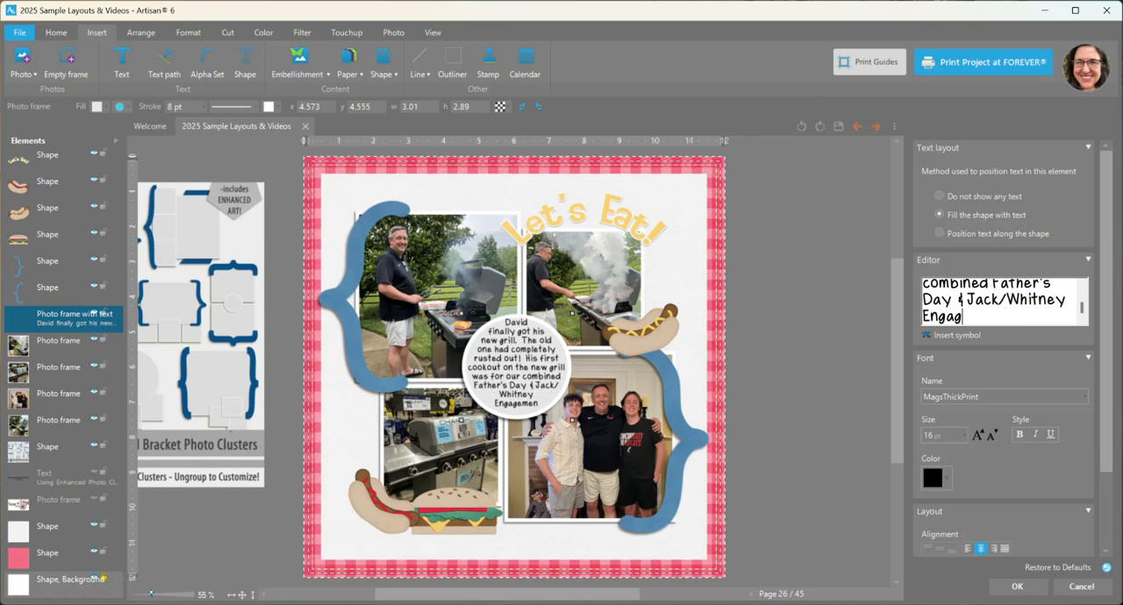
pyautogui.write('ement Party!')
# Step: Reduce the font size of the circle's entire journaling text to 15 pt
pyautogui.hotkey('ctrl', 'a')
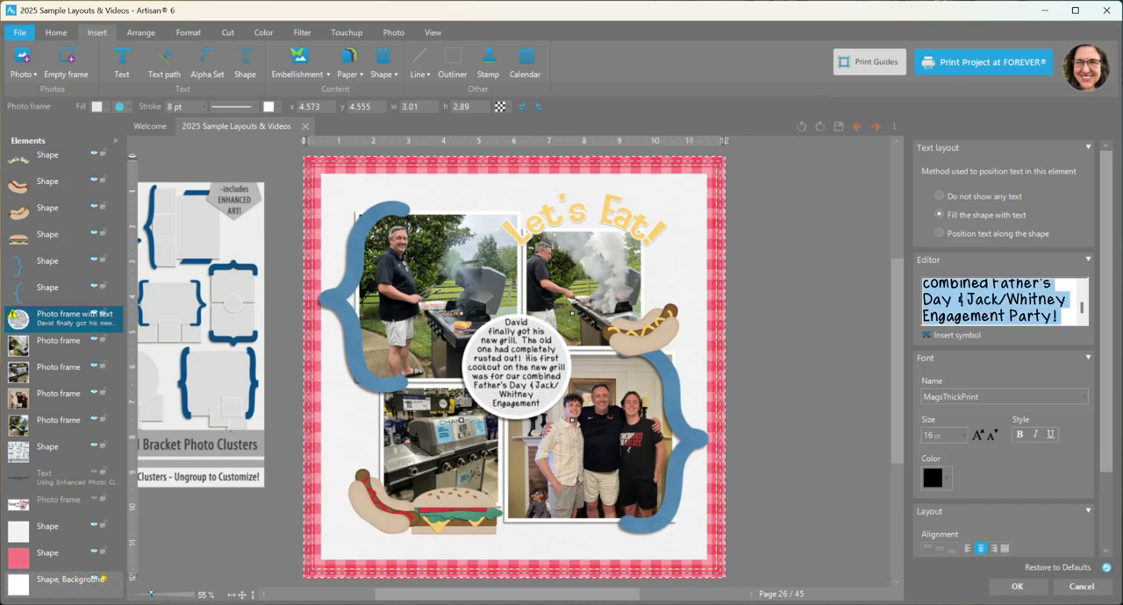
pyautogui.click(992, 435)
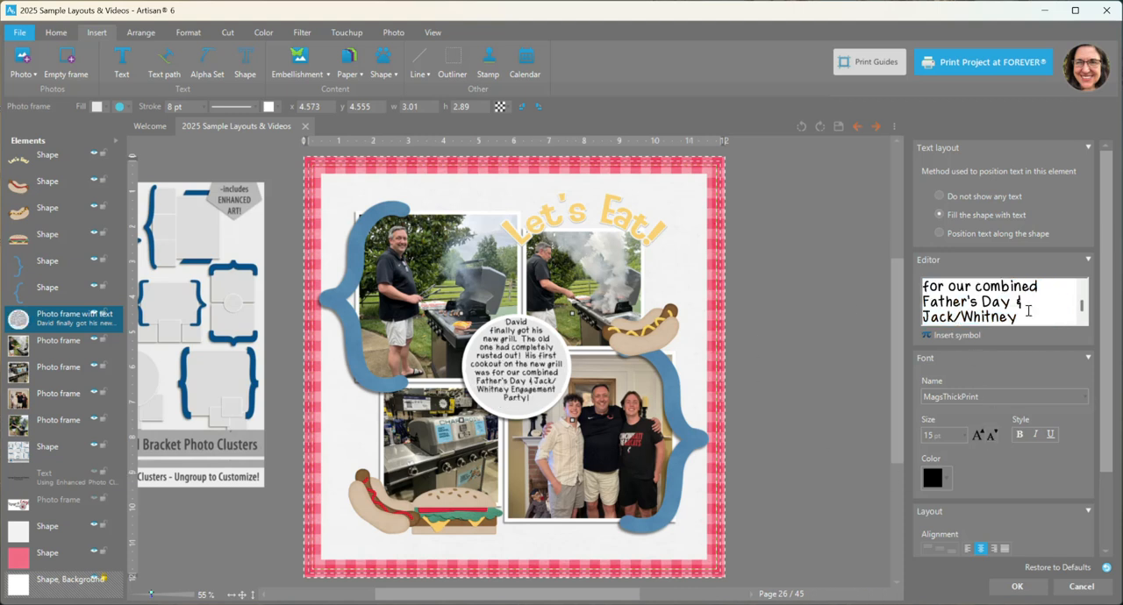
pyautogui.click(1081, 319)
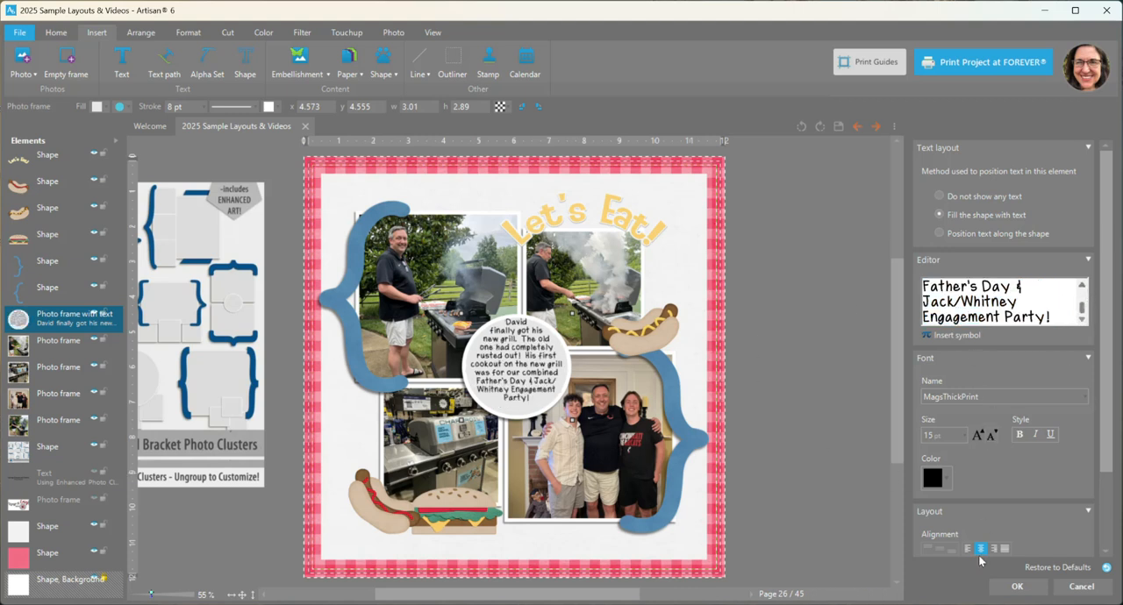
# Step: Insert a blank line above the first line of the journaling and apply the text to the circle
pyautogui.scroll(3, 970, 290)
pyautogui.scroll(-1, 969, 290)
pyautogui.scroll(1, 969, 290)
pyautogui.moveTo(924, 285); pyautogui.dragTo(923, 289)
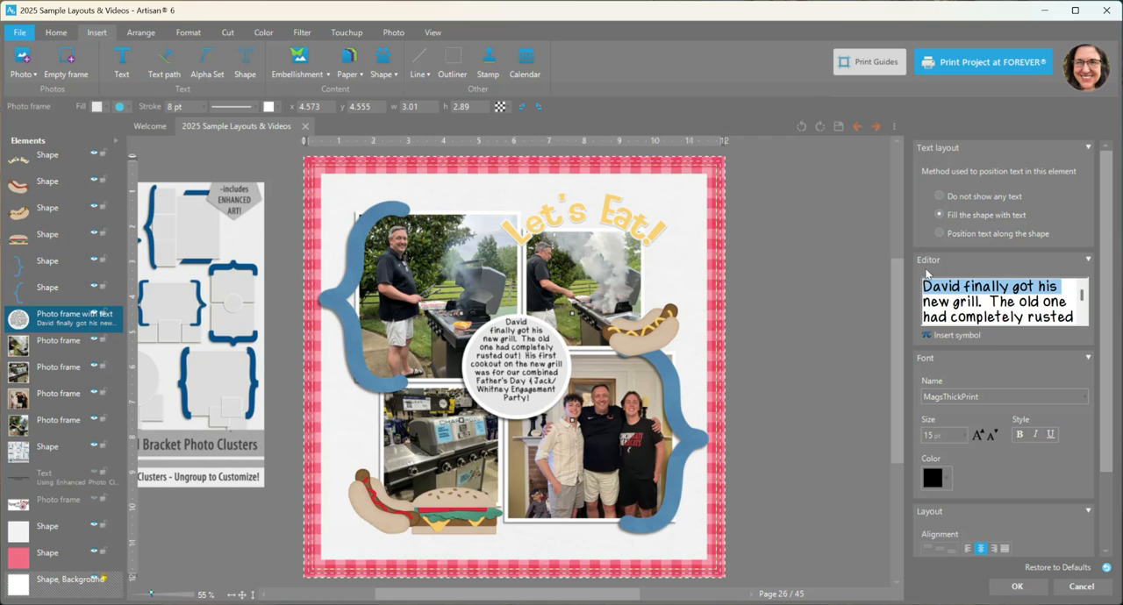
pyautogui.press('Left')
pyautogui.press('Return')
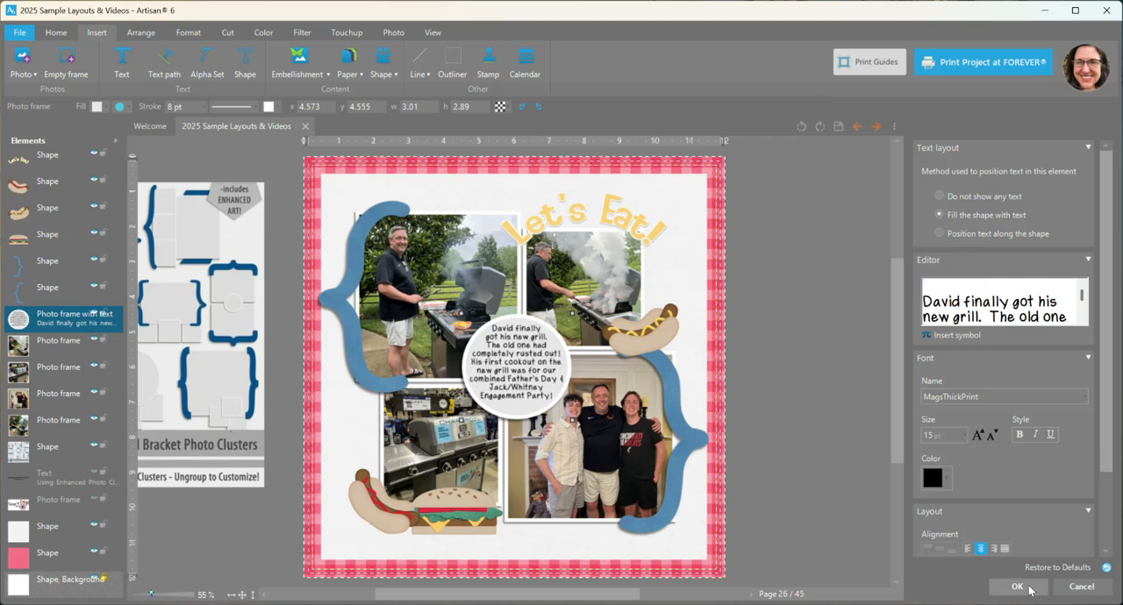
pyautogui.click(818, 318)
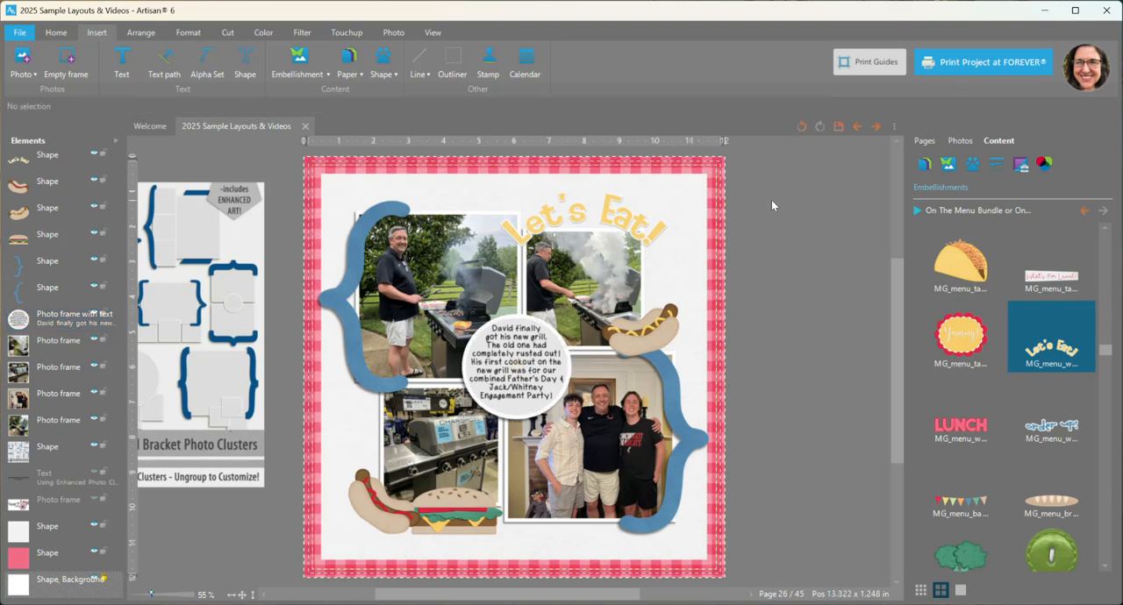
# Step: Apply the recently used shadow with depth 12, softness 12 and direction 135° to the white 11 x 11 square inside the gingham border
pyautogui.click(396, 182)
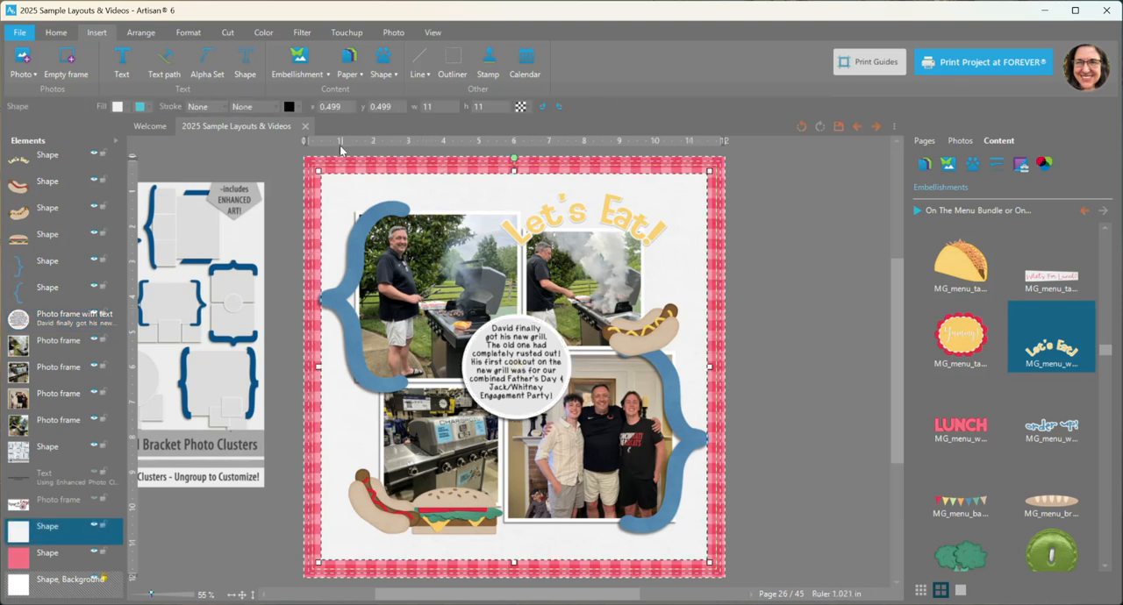
pyautogui.click(188, 32)
pyautogui.click(528, 61)
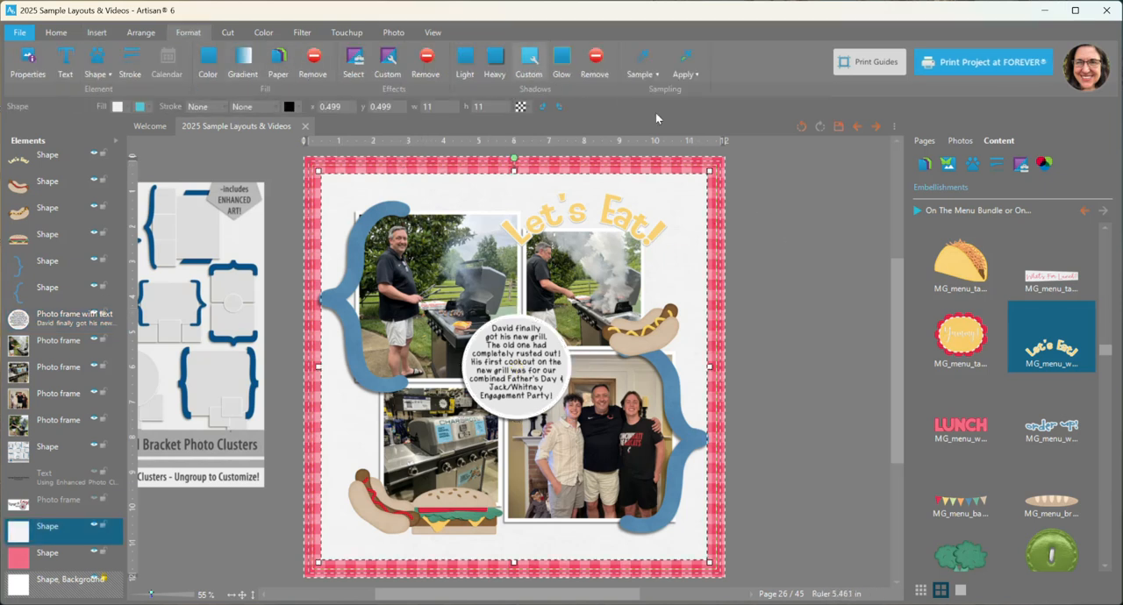
pyautogui.click(1010, 186)
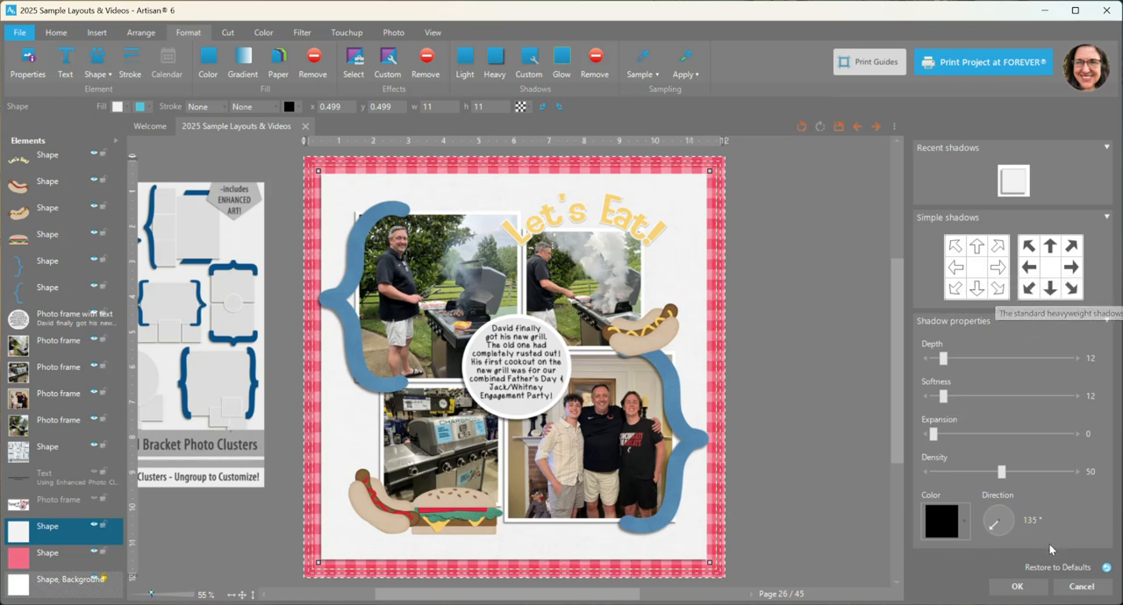
pyautogui.click(1017, 586)
# Step: Give the "Let's Eat!" title a heavyweight shadow towards its lower left, with depth 20, softness 20 and density 50
pyautogui.scroll(2, 609, 423)
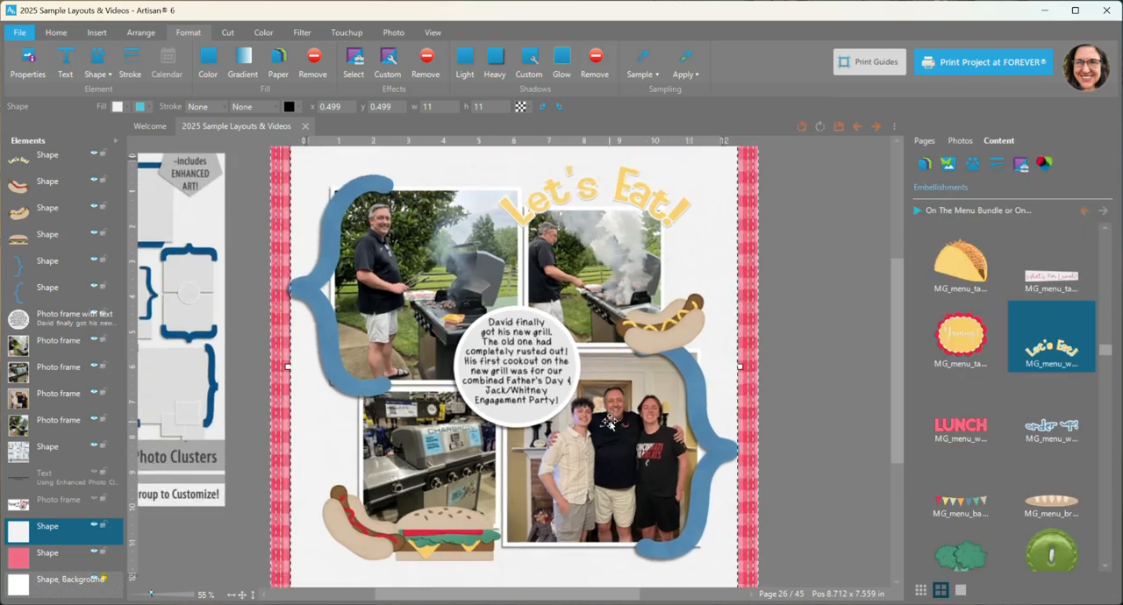
pyautogui.click(536, 196)
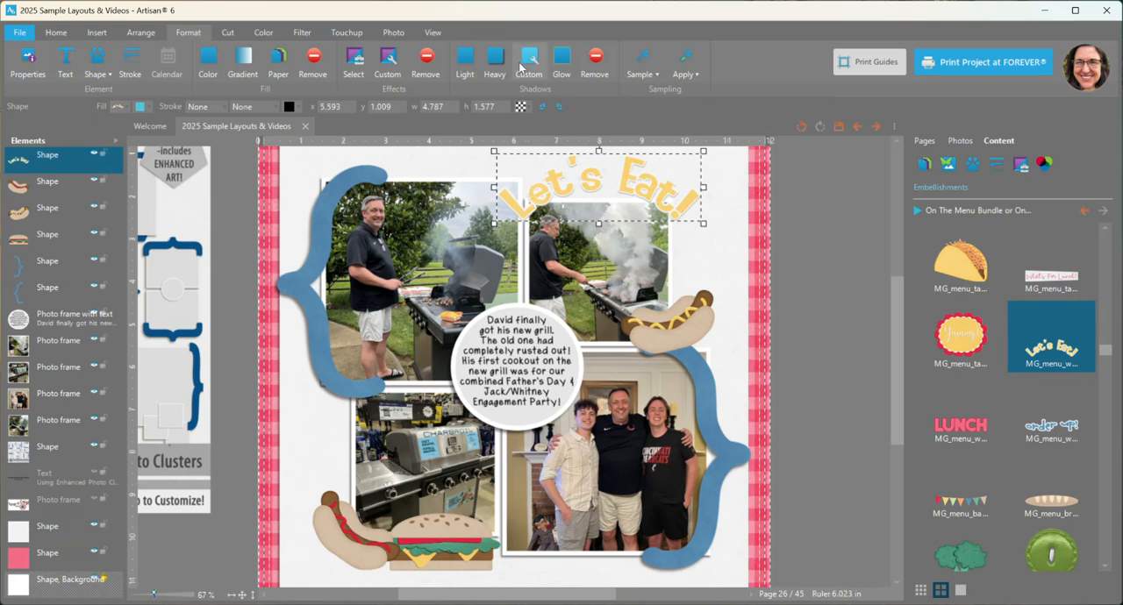
pyautogui.click(529, 60)
pyautogui.click(1030, 291)
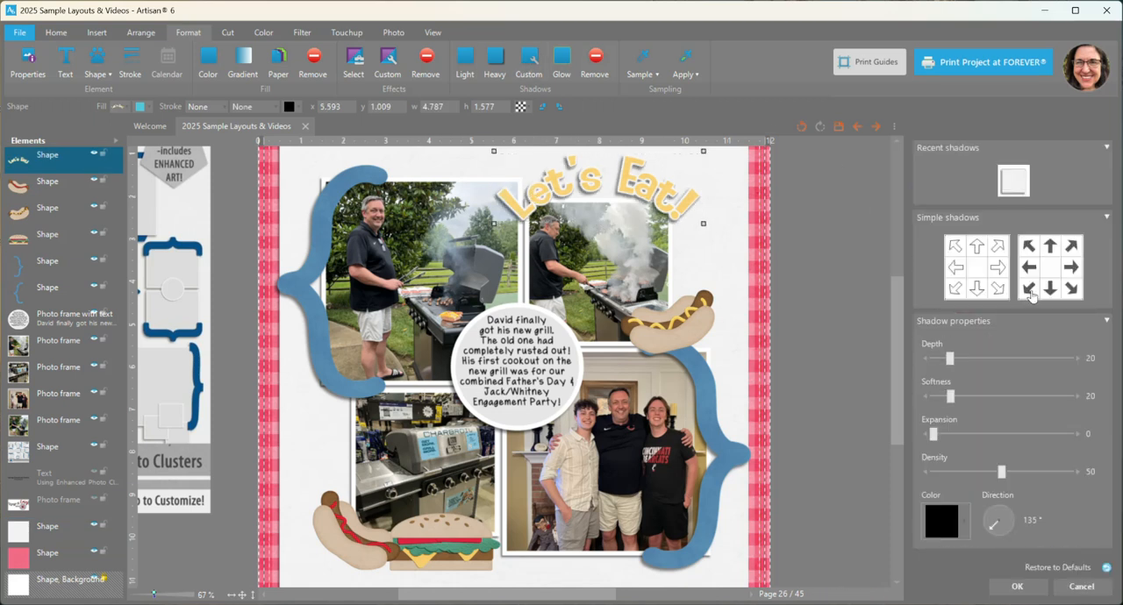
pyautogui.click(1012, 587)
# Step: Apply a custom shadow with depth 20, softness 20 and direction 135° to both hot dogs and the hamburger together
pyautogui.click(689, 322)
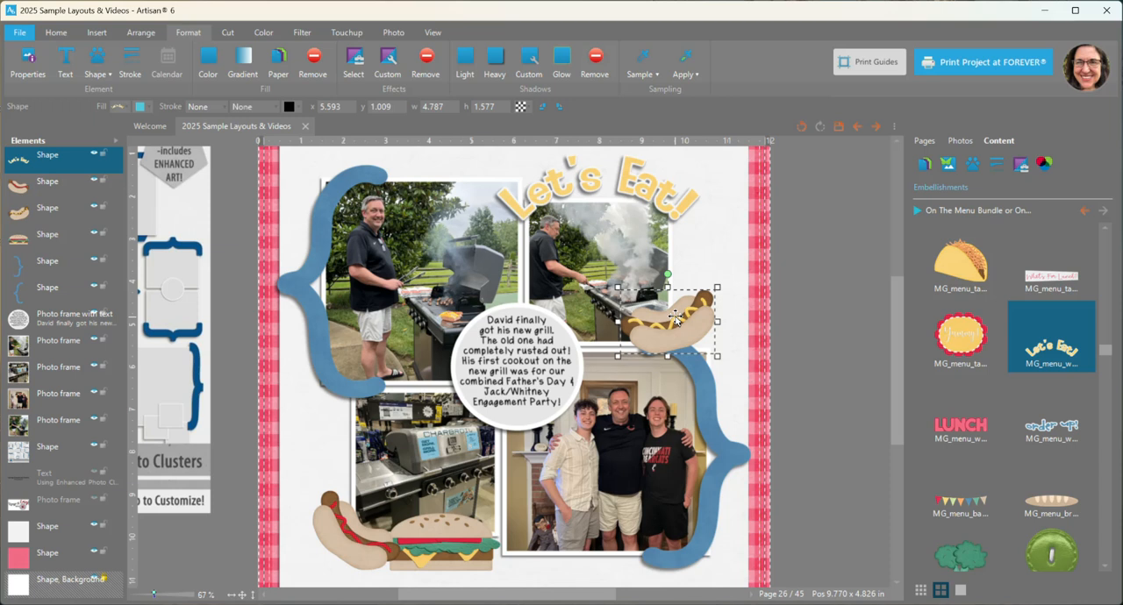
pyautogui.keyDown('ctrl'); pyautogui.click(338, 535); pyautogui.keyUp('ctrl')
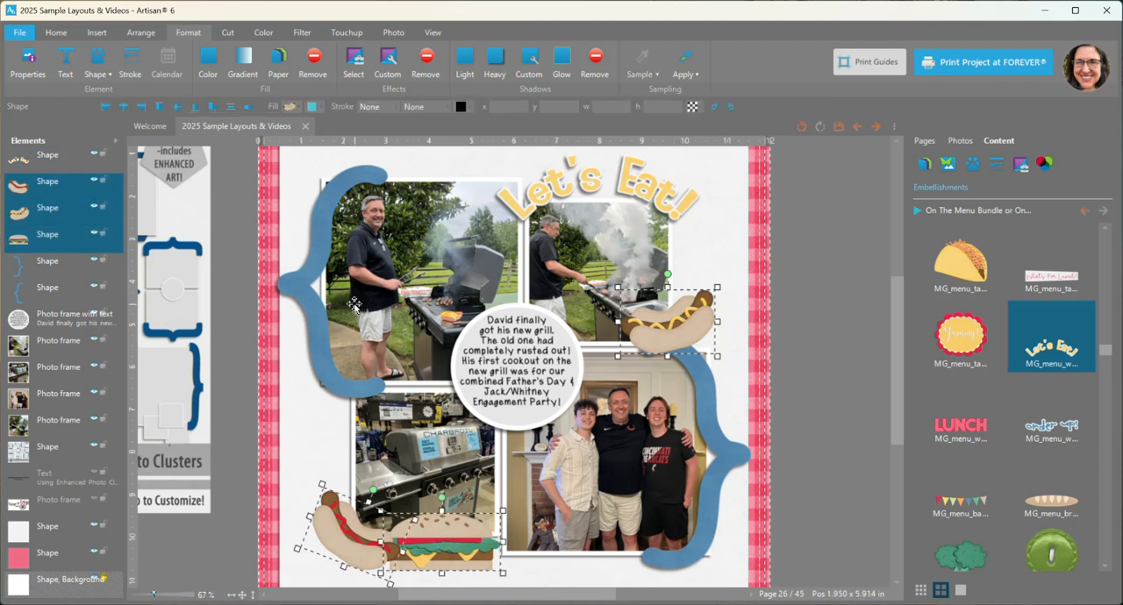
pyautogui.click(529, 59)
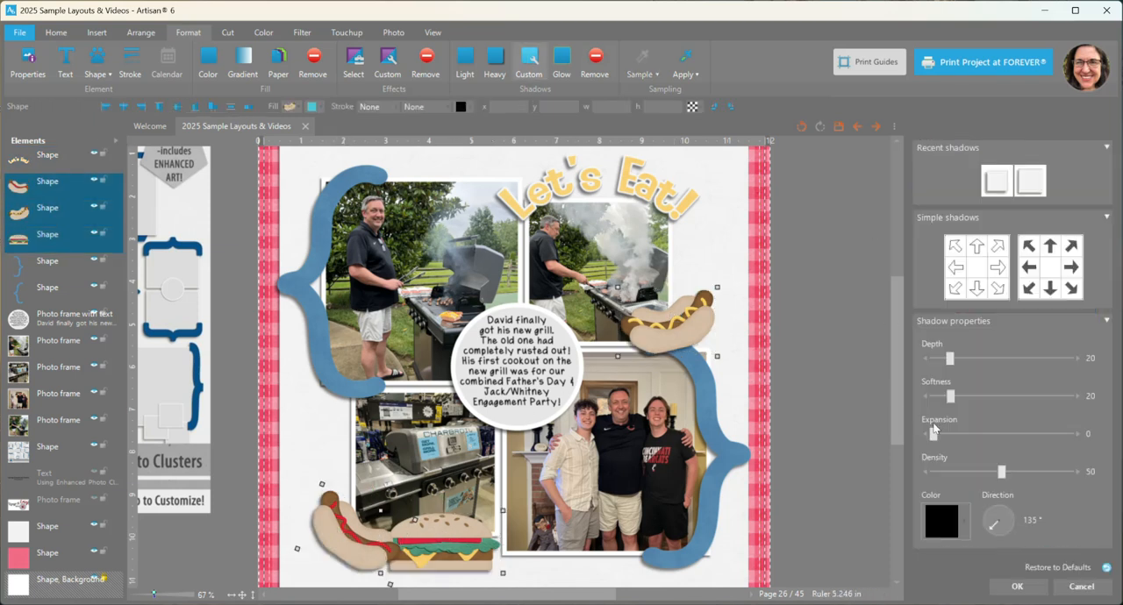
pyautogui.click(1011, 592)
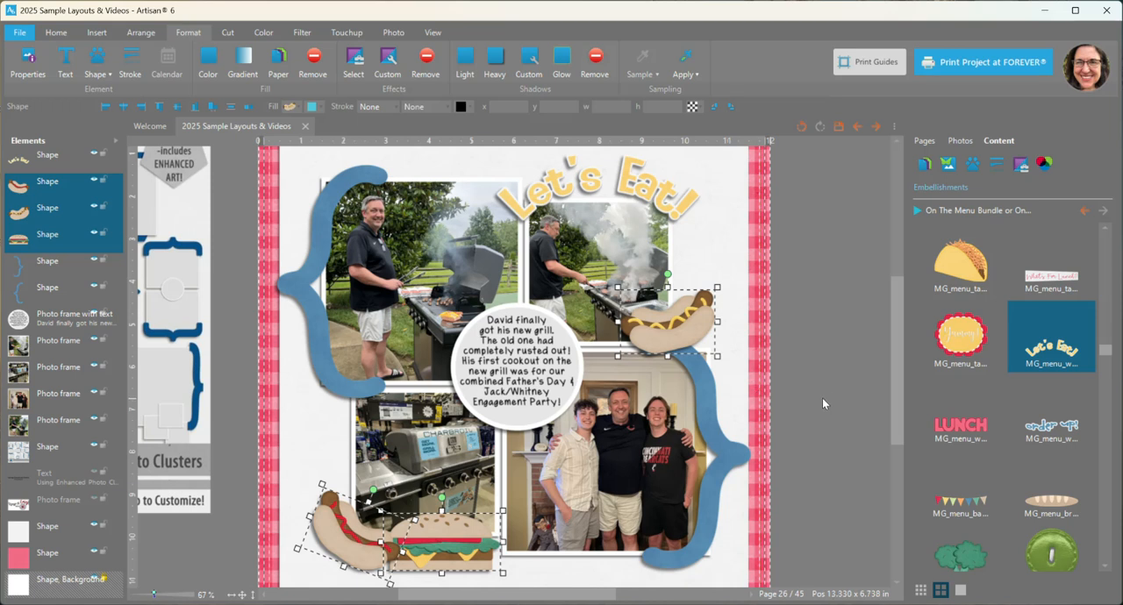
pyautogui.scroll(-2, 793, 390)
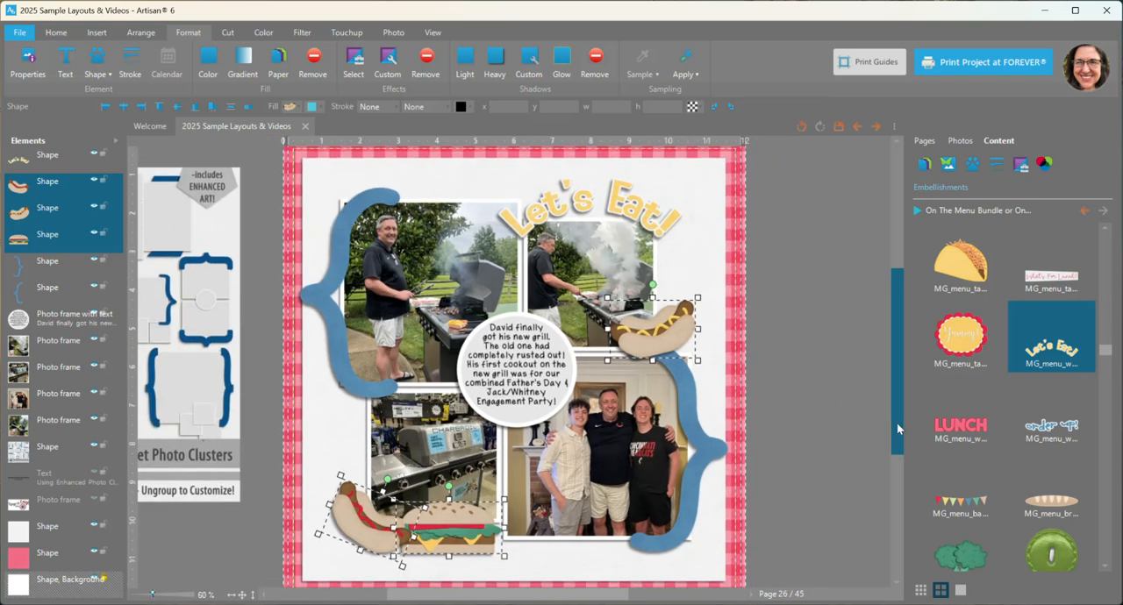
pyautogui.click(833, 397)
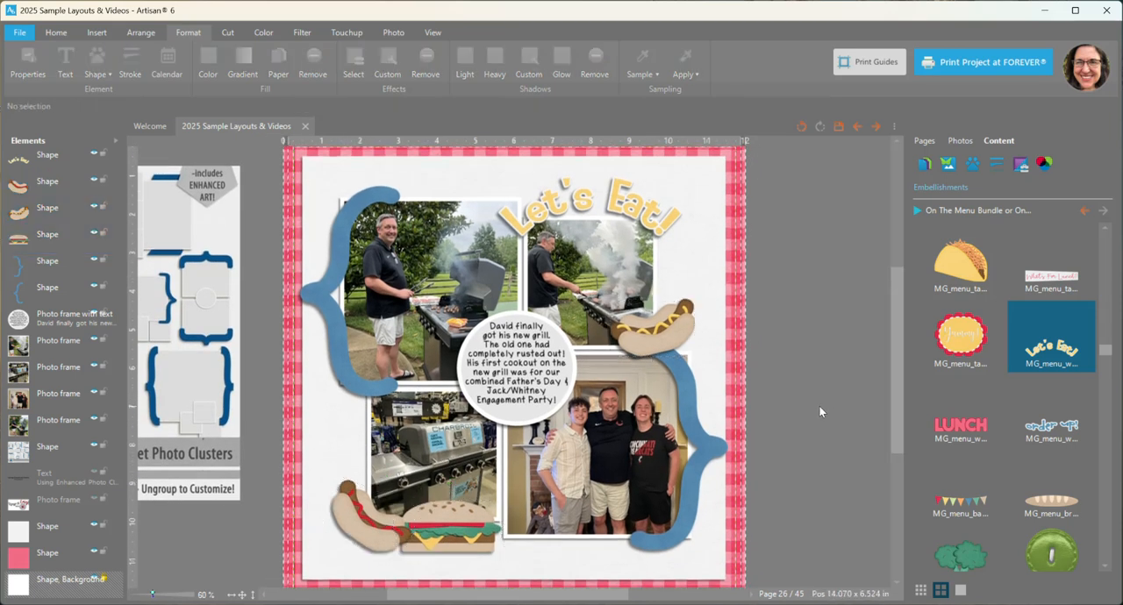
# Step: Move the hot dog beside the hamburger slightly to the right and deselect it
pyautogui.moveTo(896, 407); pyautogui.dragTo(895, 408)
pyautogui.scroll(-1, 809, 360)
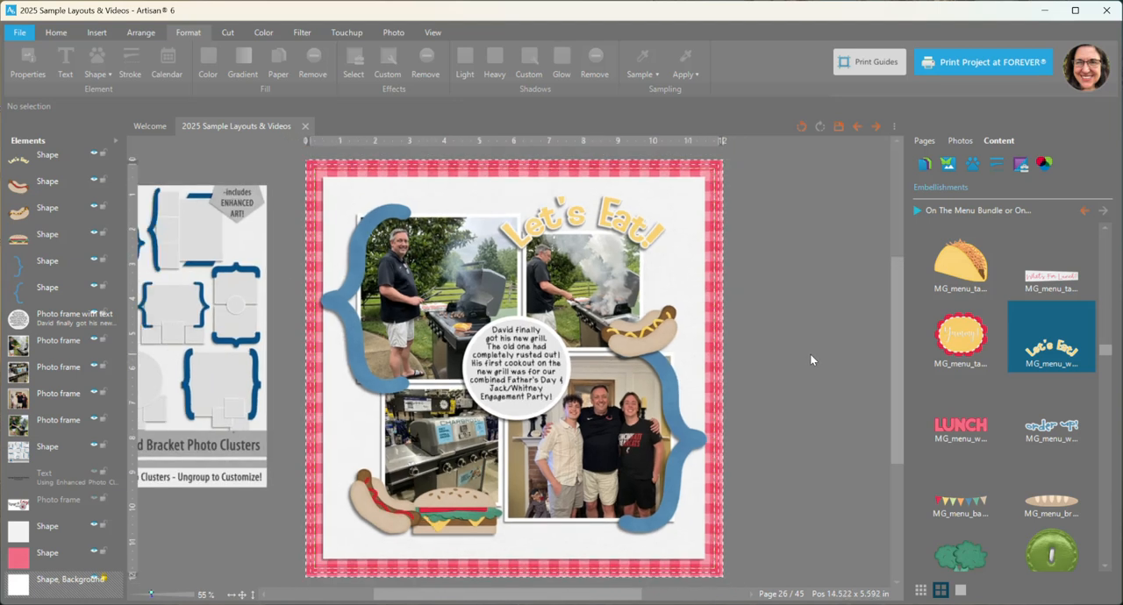
pyautogui.scroll(1, 810, 360)
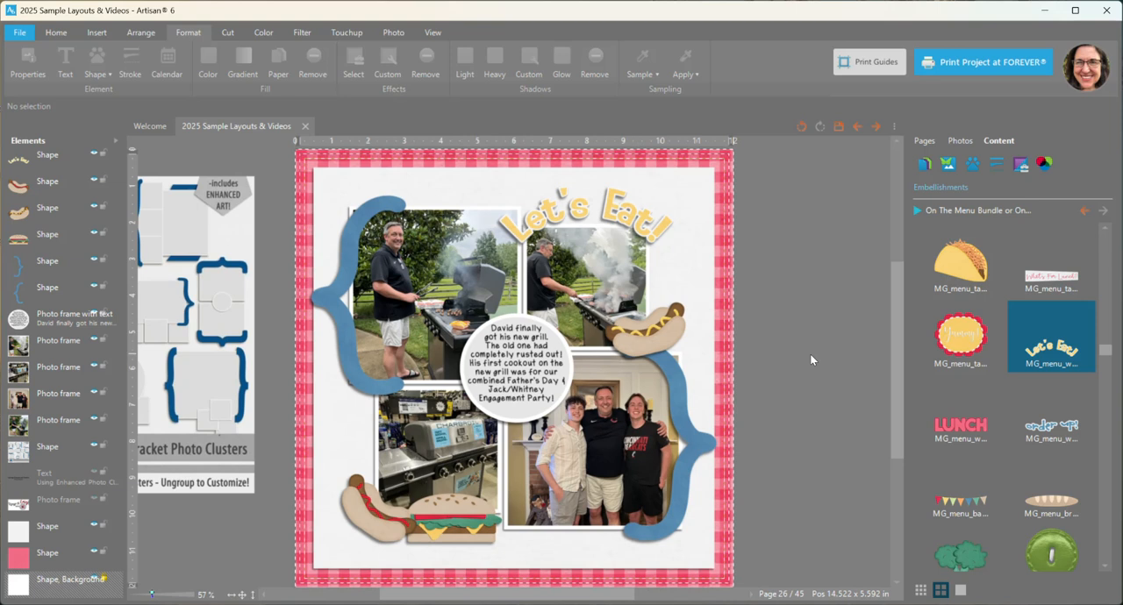
pyautogui.scroll(-3, 1028, 418)
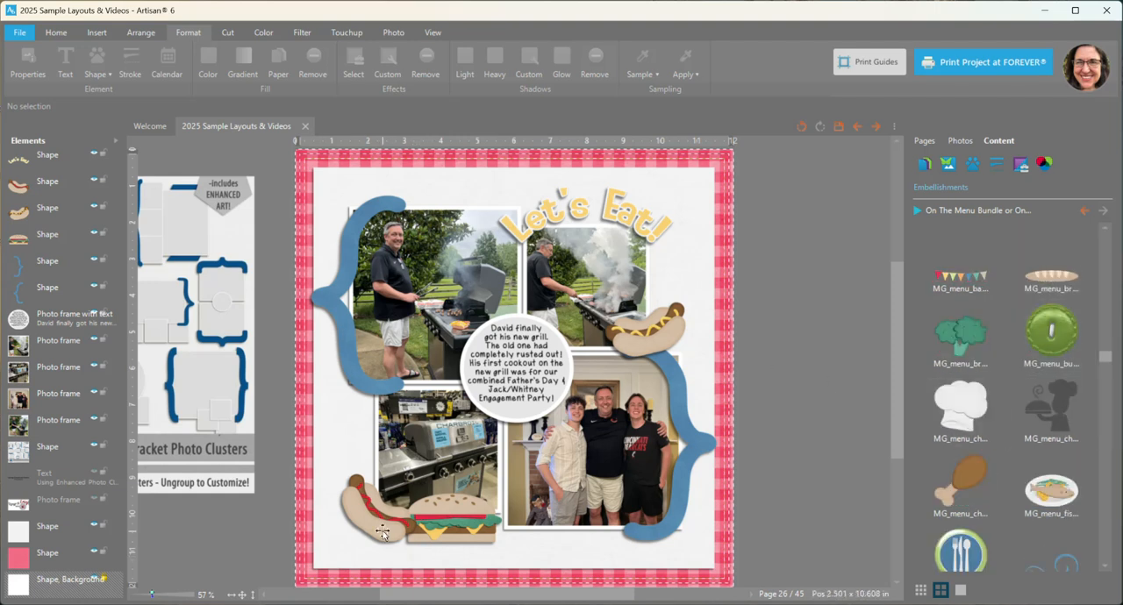
pyautogui.moveTo(383, 533); pyautogui.dragTo(384, 527)
pyautogui.click(763, 394)
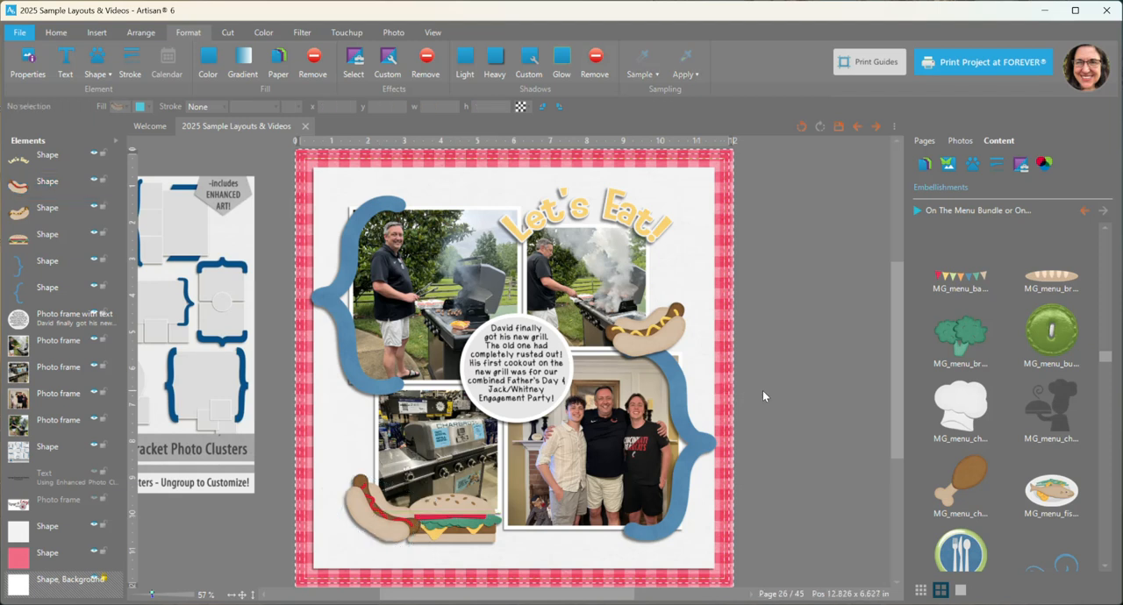